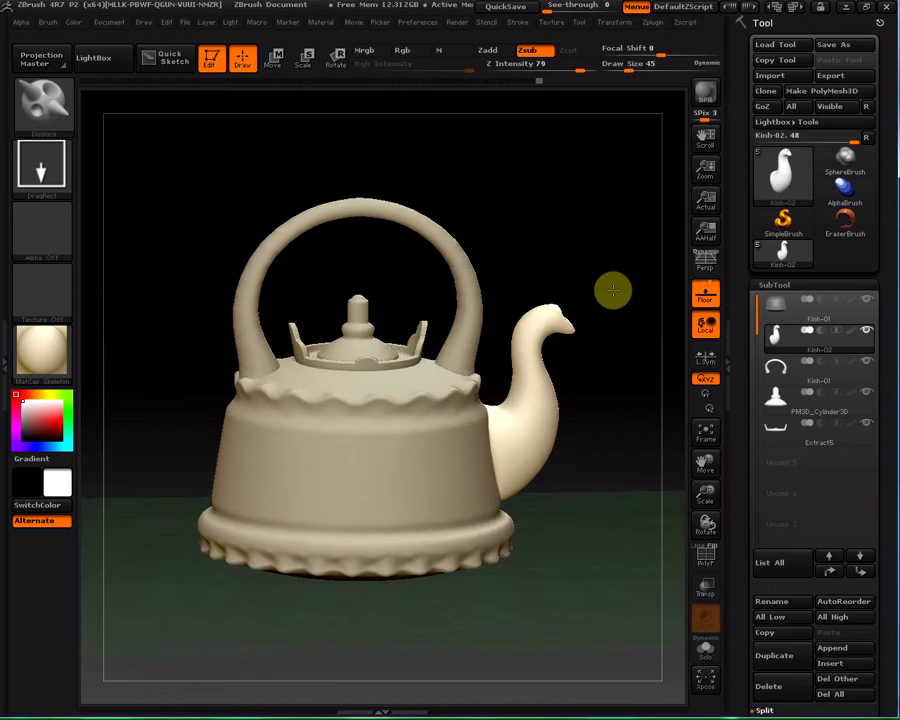
Select Kinh-01 and hide the spout, handle and Extract5 lid-rim subtools, orbiting to check.
{"action": "left_click", "coordinate": [790, 318]}
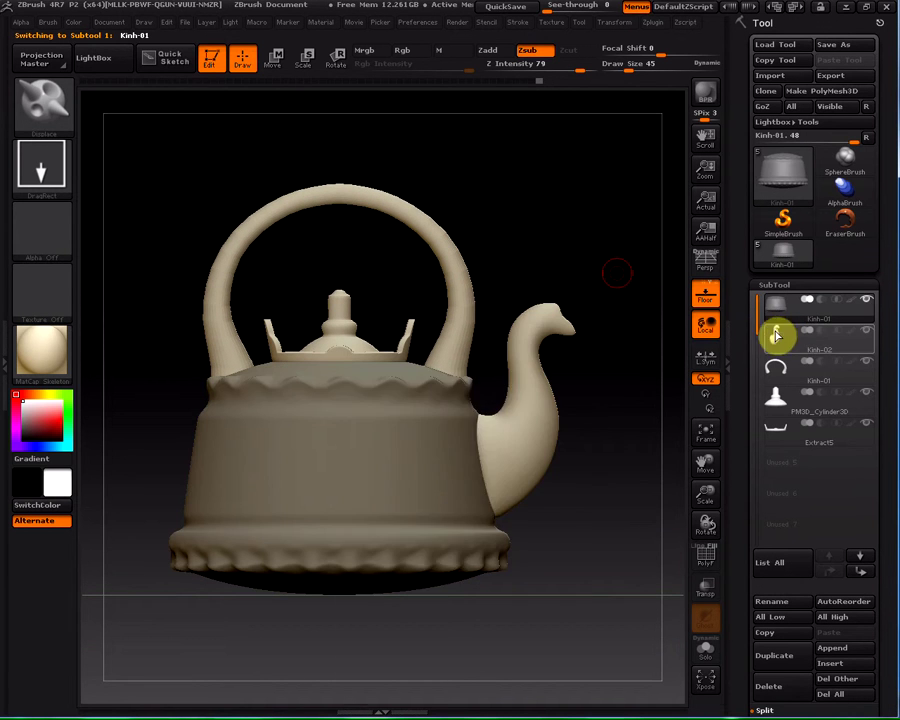
{"action": "left_click", "coordinate": [866, 331]}
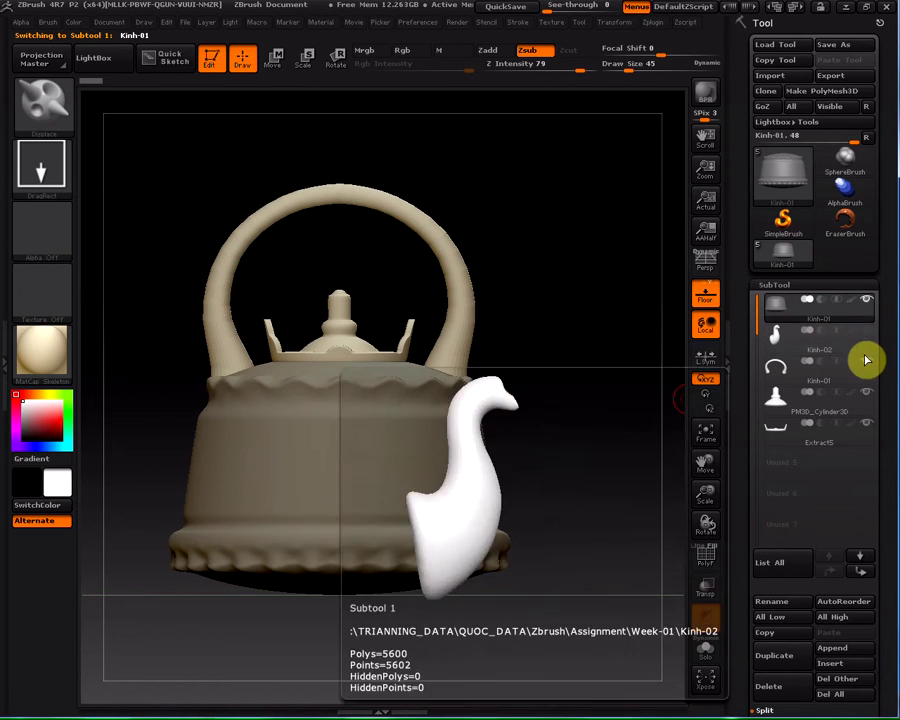
{"action": "left_click", "coordinate": [866, 362]}
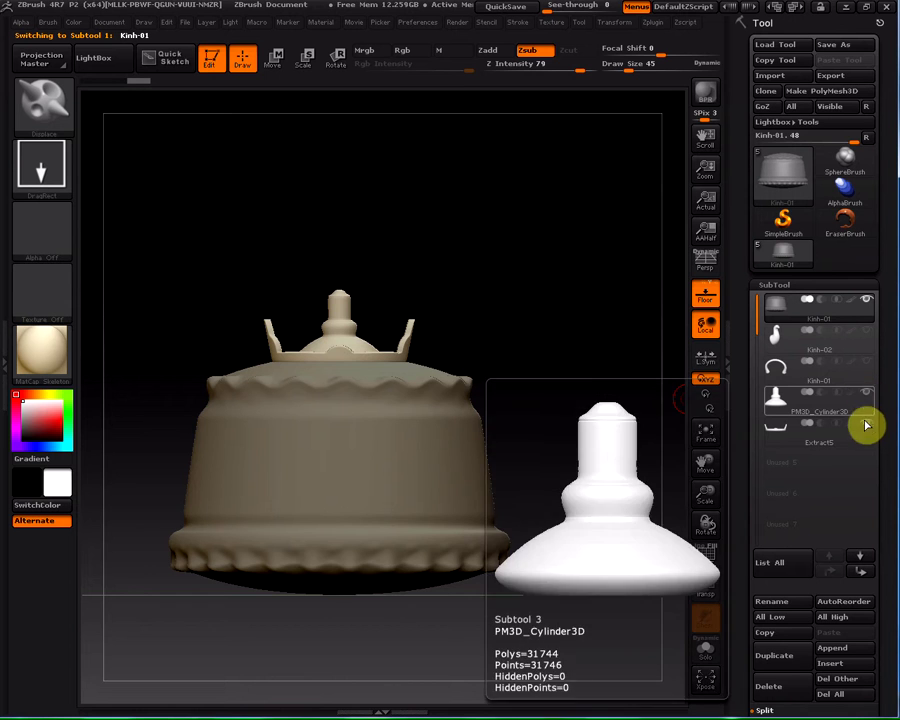
{"action": "left_click", "coordinate": [866, 423]}
{"action": "mouse_move", "coordinate": [588, 400]}
{"action": "left_mouse_down"}
{"action": "mouse_move", "coordinate": [563, 405]}
{"action": "mouse_move", "coordinate": [556, 363]}
{"action": "mouse_move", "coordinate": [568, 356]}
{"action": "mouse_move", "coordinate": [536, 356]}
{"action": "mouse_move", "coordinate": [362, 305]}
{"action": "left_mouse_up"}
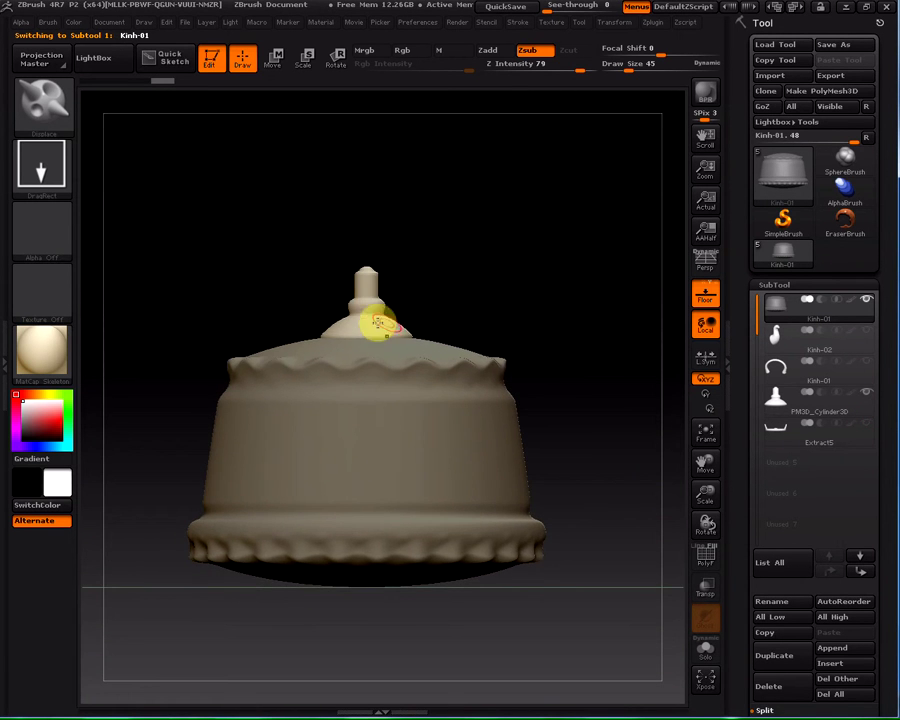
{"action": "left_click", "coordinate": [866, 426]}
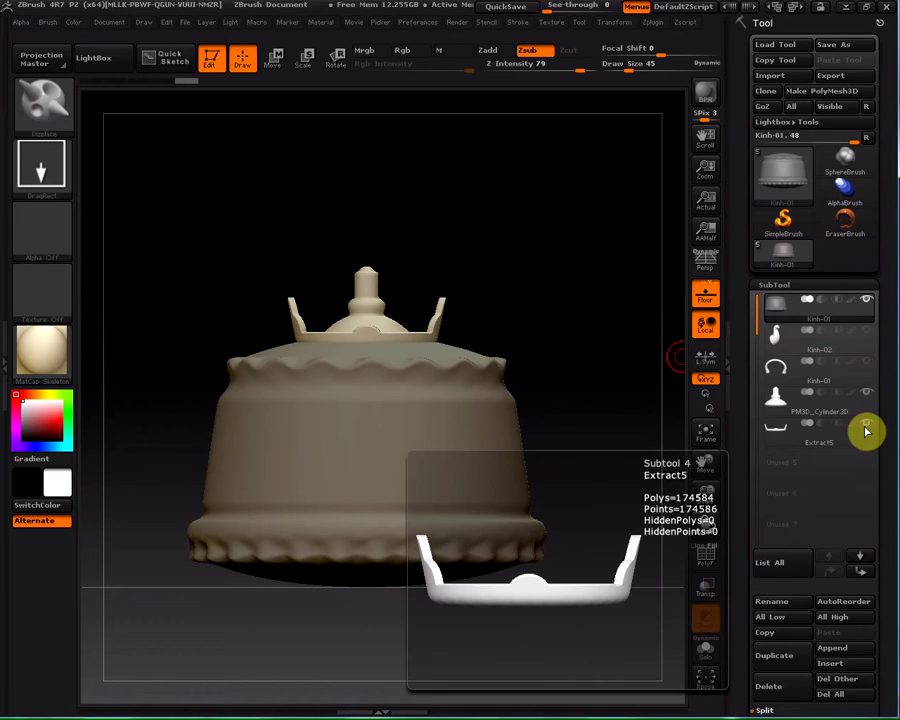
{"action": "left_click_drag", "start_coordinate": [603, 315], "coordinate": [524, 327]}
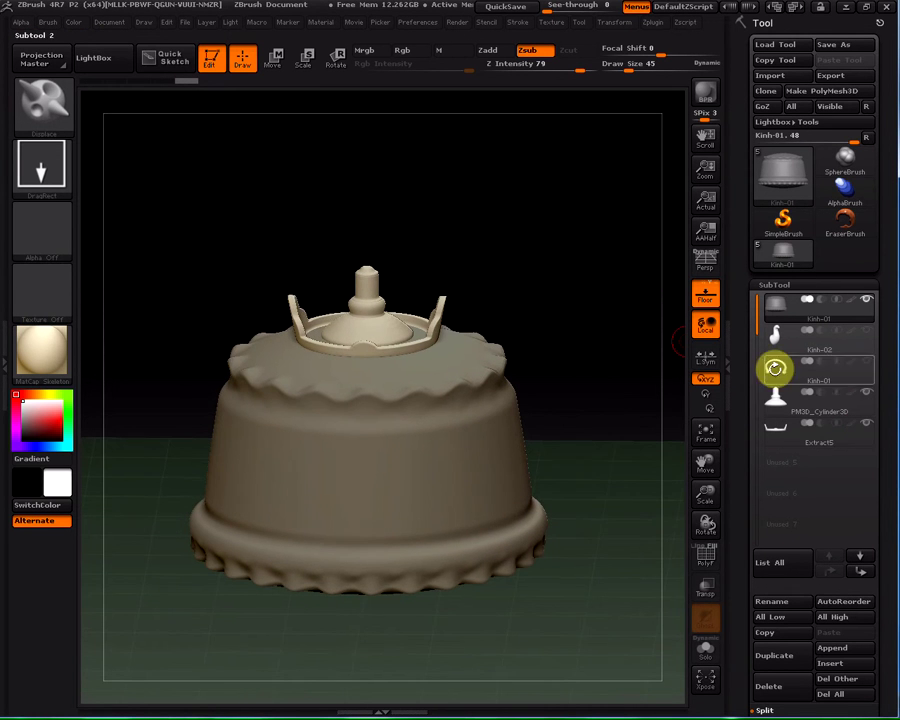
{"action": "left_click", "coordinate": [866, 430]}
{"action": "left_click_drag", "start_coordinate": [570, 356], "coordinate": [606, 366]}
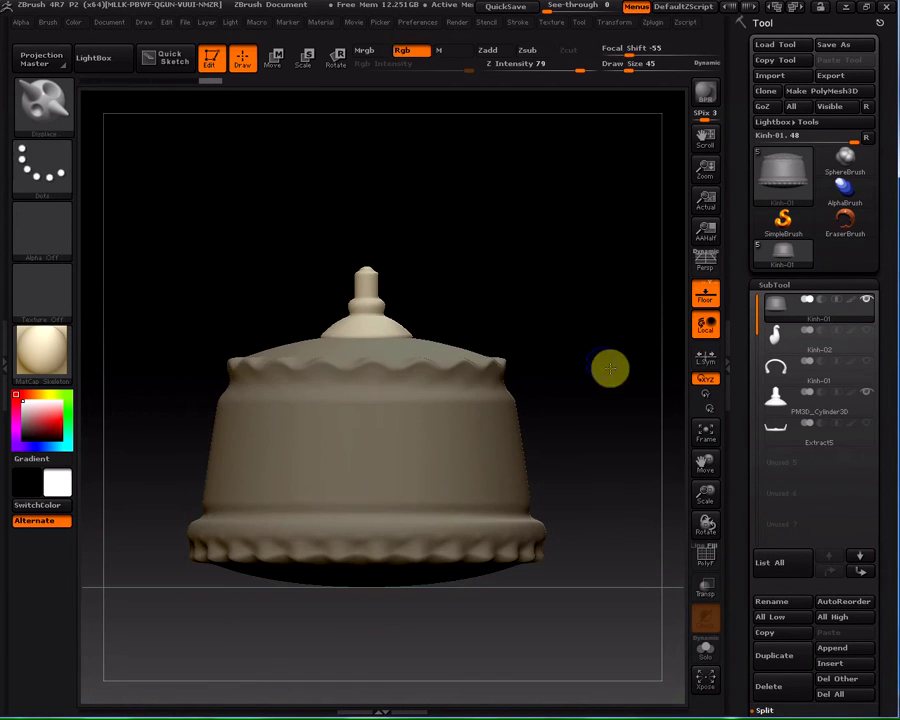
{"action": "scroll", "coordinate": [870, 490], "scroll_direction": "down", "scroll_amount": 5}
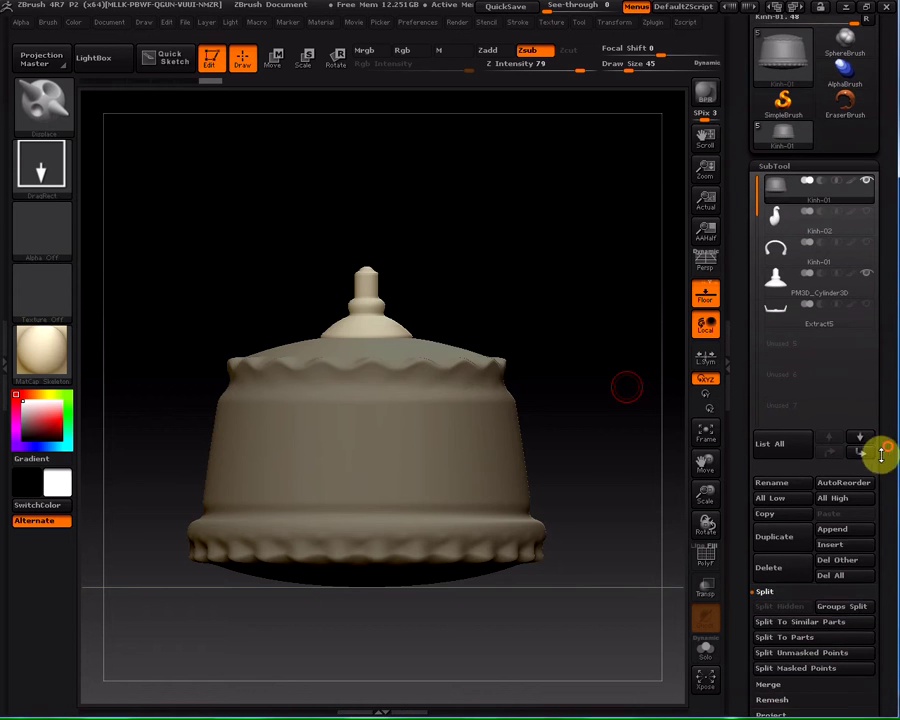
Append a Cylinder3D subtool, select PM3D_Cylinder3D1 and divide it once with Ctrl+D.
{"action": "left_click", "coordinate": [836, 533]}
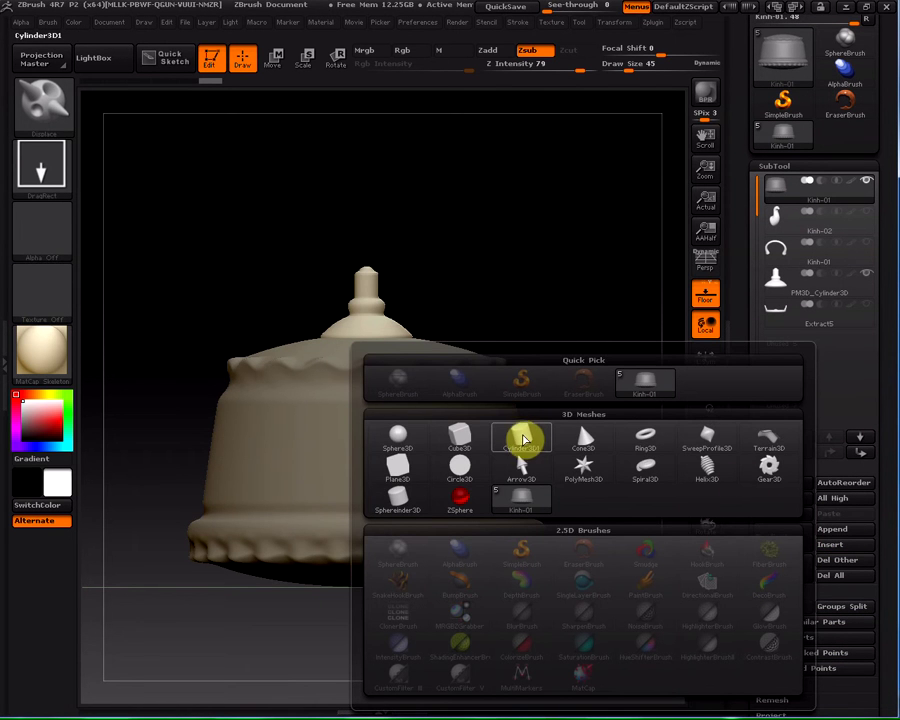
{"action": "left_click", "coordinate": [525, 442]}
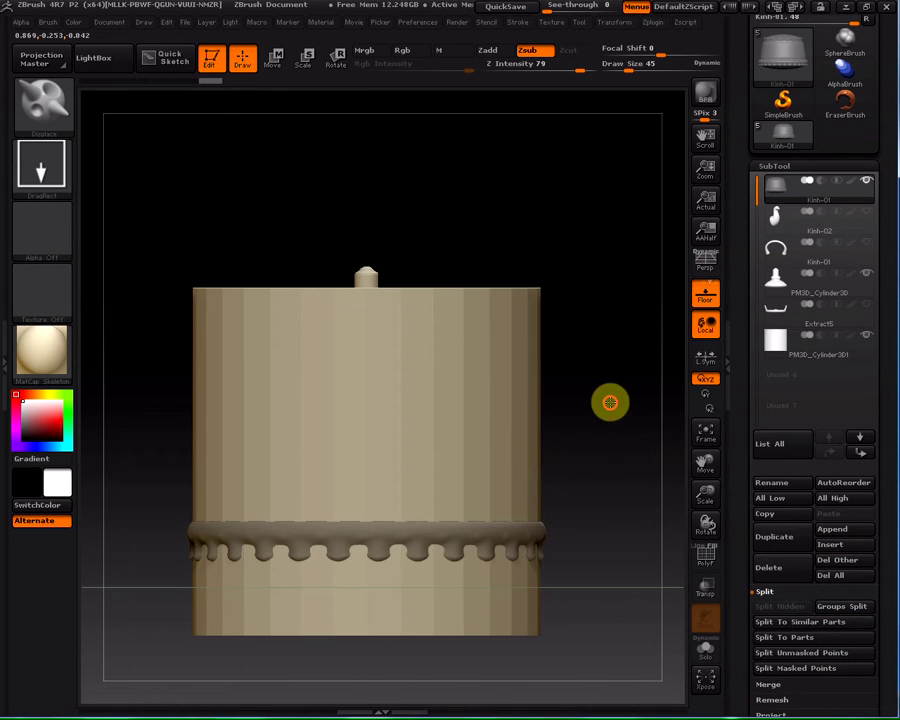
{"action": "left_click_drag", "start_coordinate": [604, 400], "coordinate": [604, 380]}
{"action": "left_click", "coordinate": [775, 345]}
{"action": "key", "text": "ctrl+d"}
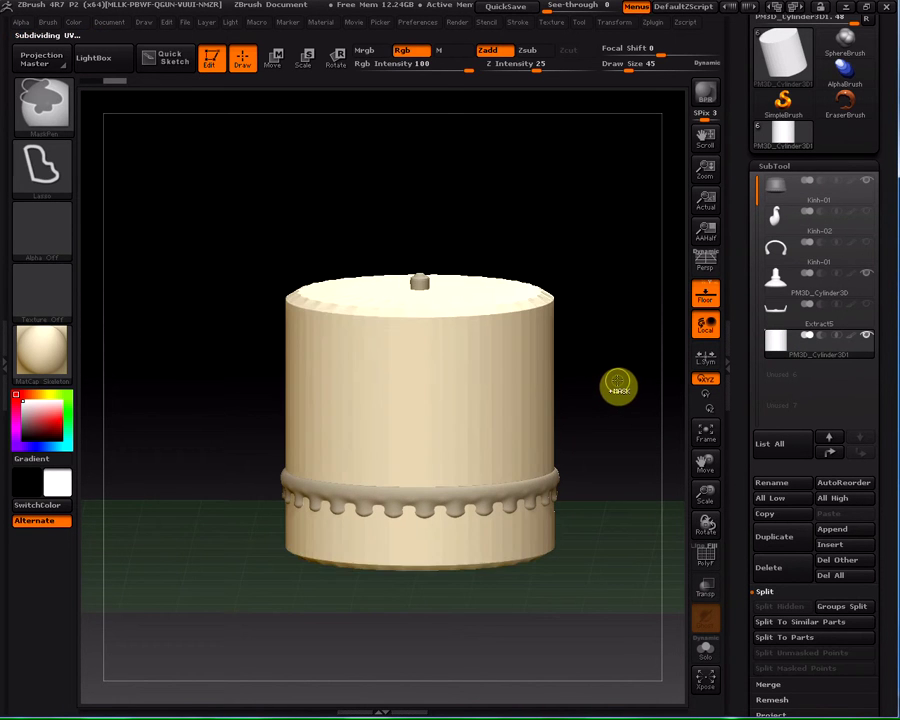
{"action": "left_click_drag", "start_coordinate": [609, 404], "coordinate": [571, 329], "text": "shift"}
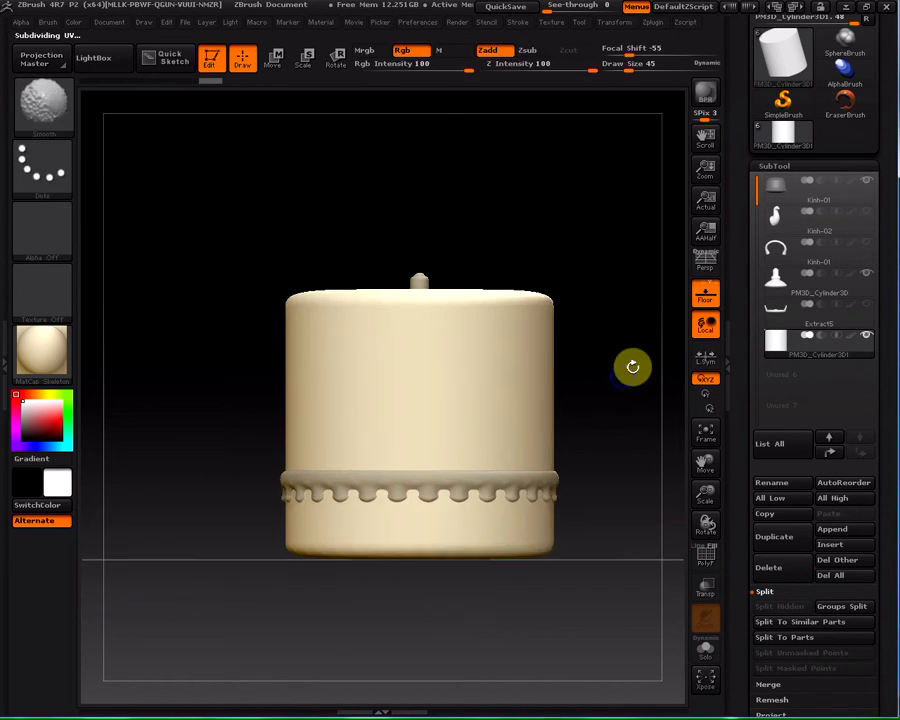
Lift the cylinder upward with a vertical Move transpose line.
{"action": "left_click", "coordinate": [275, 62]}
{"action": "left_click_drag", "start_coordinate": [512, 462], "coordinate": [511, 347]}
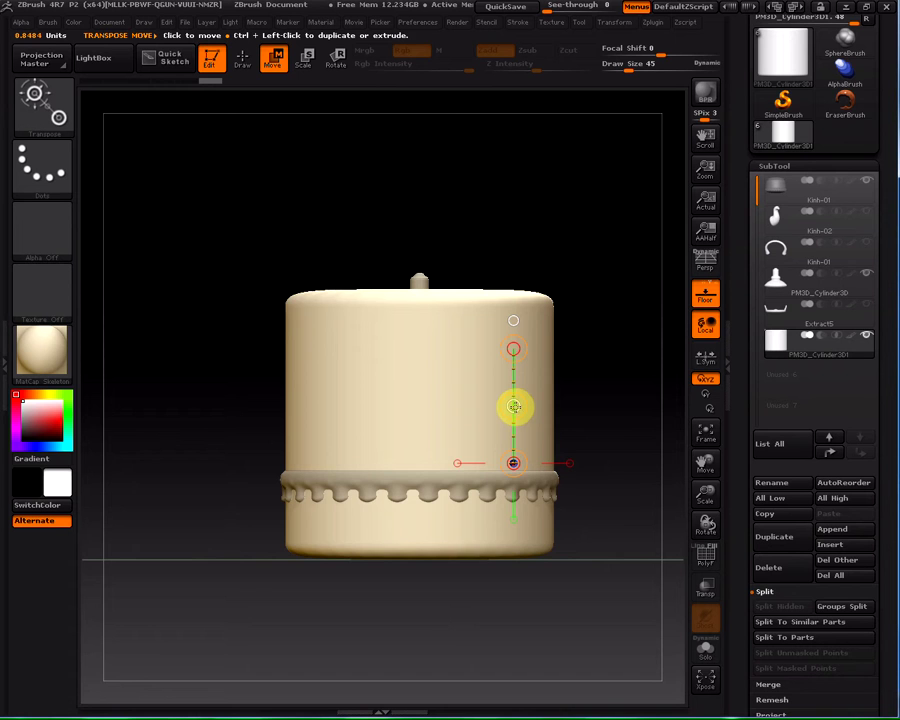
{"action": "mouse_move", "coordinate": [513, 406]}
{"action": "left_mouse_down"}
{"action": "mouse_move", "coordinate": [513, 174]}
{"action": "mouse_move", "coordinate": [513, 184]}
{"action": "left_mouse_up"}
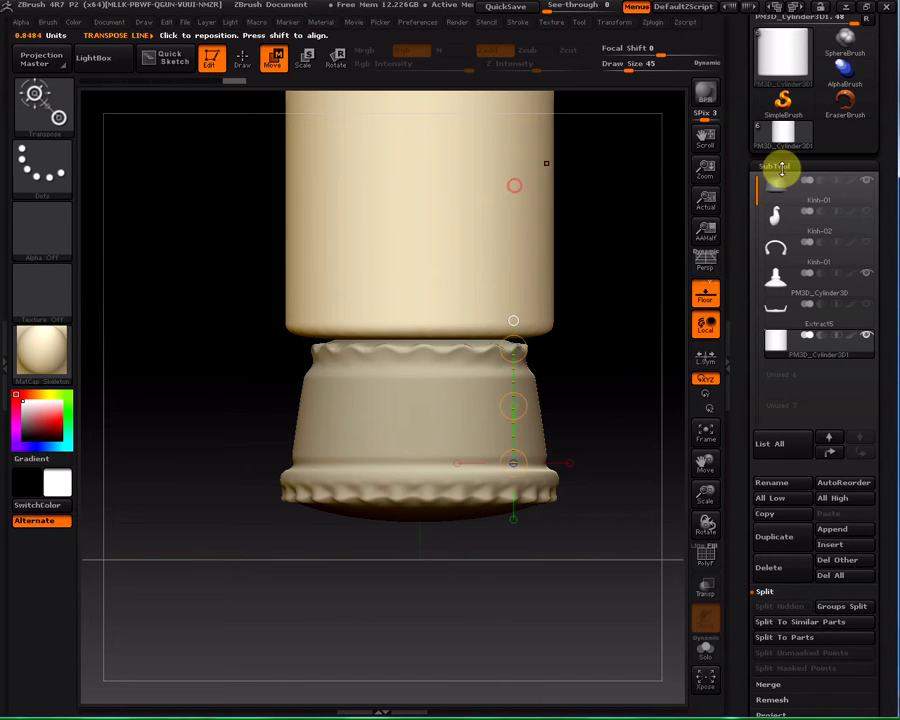
Shrink the cylinder using the Deformation Size slider.
{"action": "left_click", "coordinate": [779, 168]}
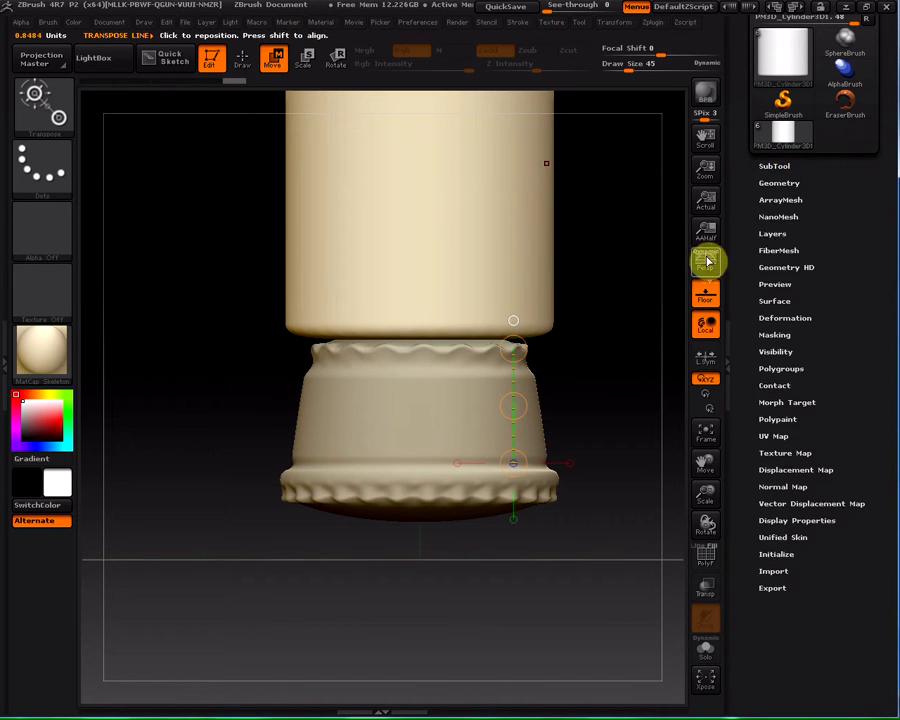
{"action": "left_click", "coordinate": [777, 317]}
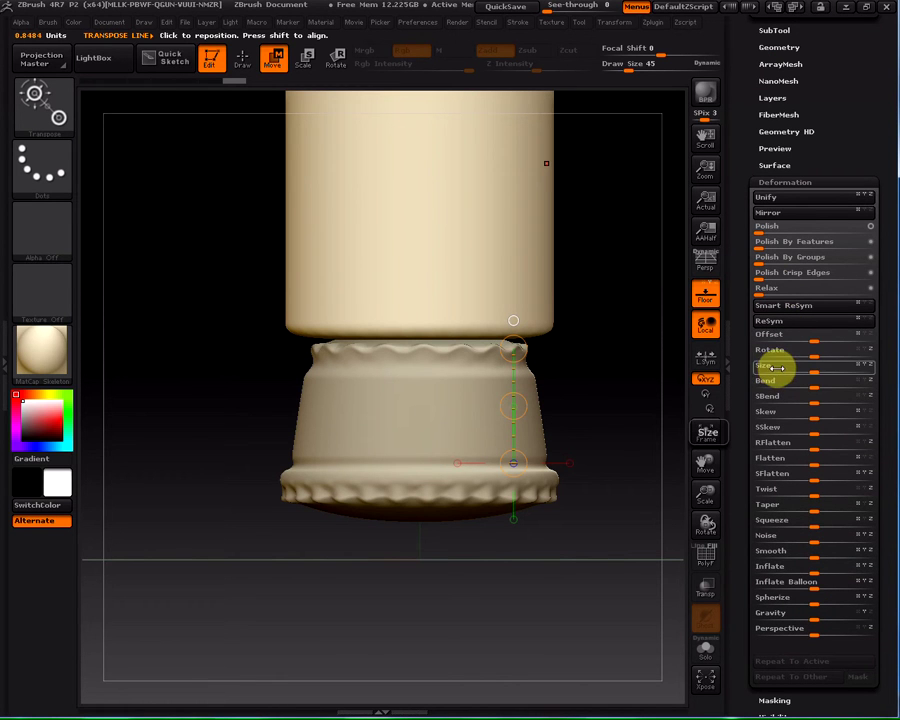
{"action": "mouse_move", "coordinate": [866, 369]}
{"action": "left_mouse_down"}
{"action": "mouse_move", "coordinate": [800, 368]}
{"action": "mouse_move", "coordinate": [747, 382]}
{"action": "left_mouse_up"}
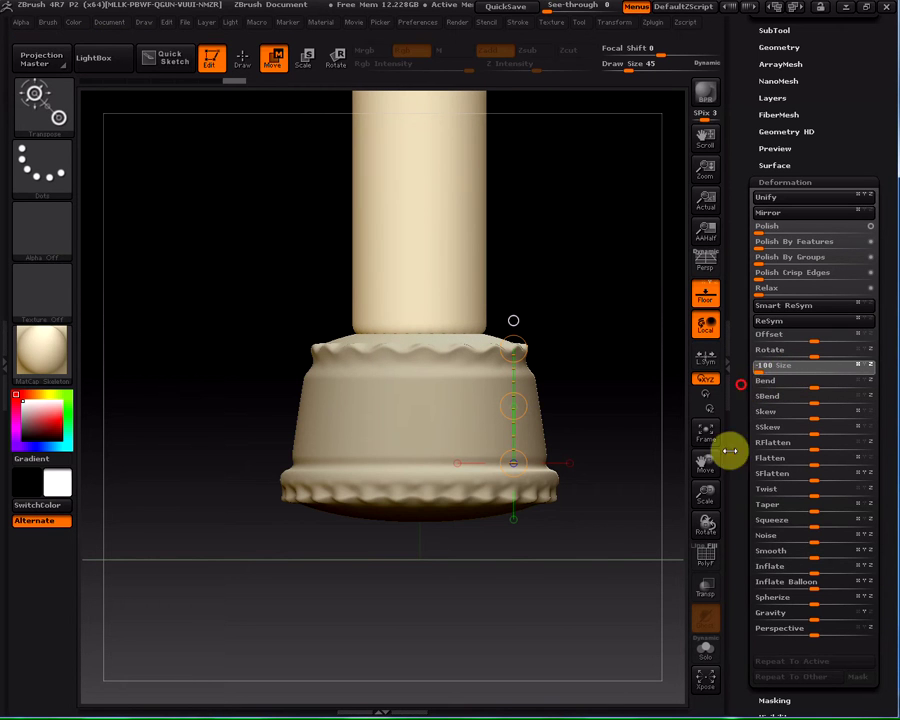
Turn on transparency and shorten the cylinder from its top with a transpose line.
{"action": "left_click", "coordinate": [703, 594]}
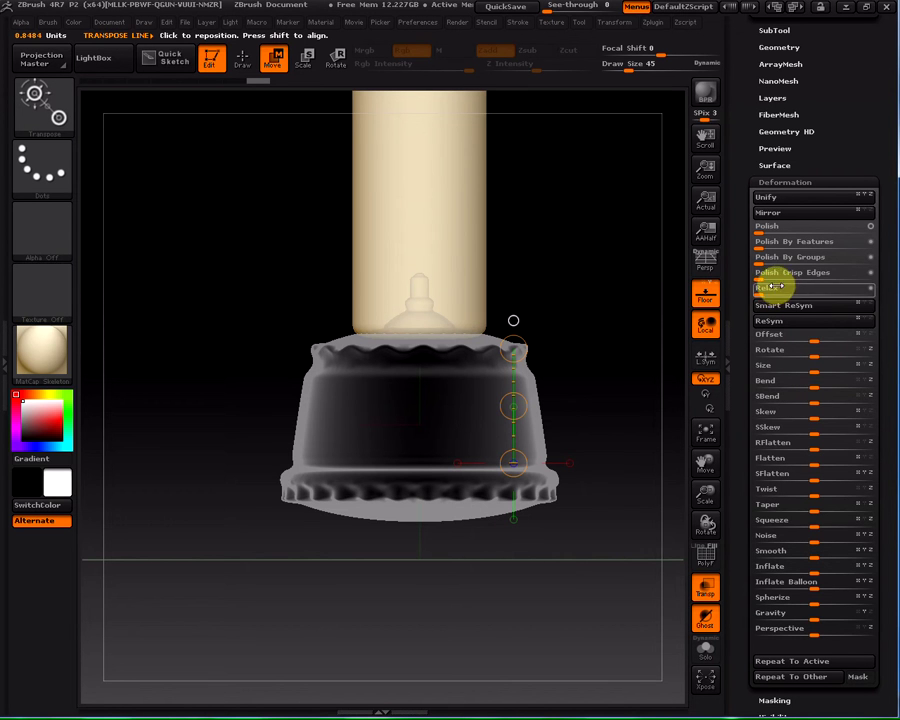
{"action": "mouse_move", "coordinate": [595, 275]}
{"action": "left_mouse_down"}
{"action": "mouse_move", "coordinate": [597, 348]}
{"action": "mouse_move", "coordinate": [649, 313]}
{"action": "left_mouse_up"}
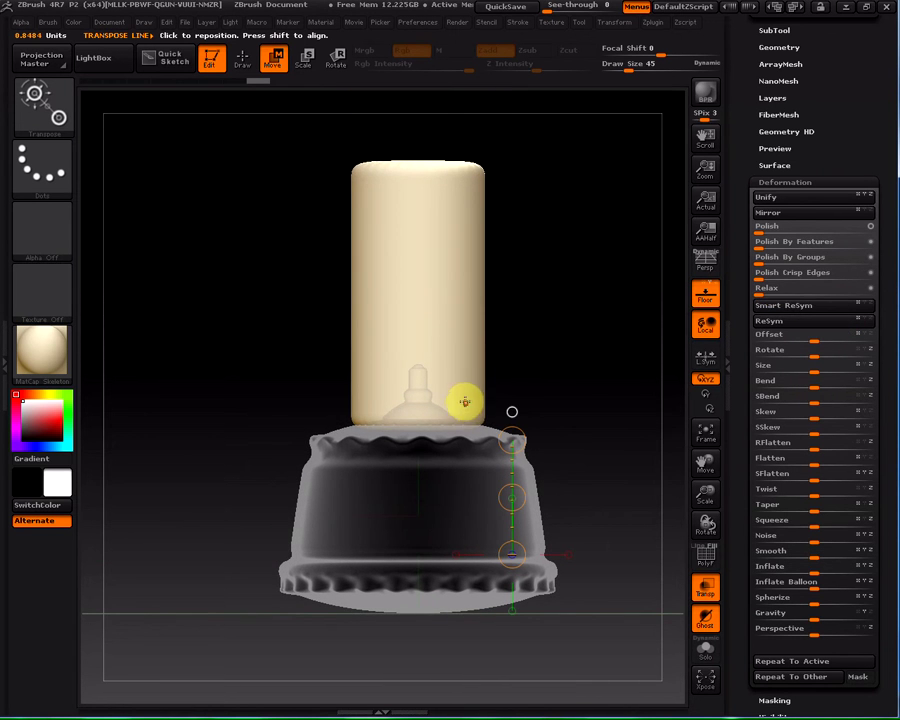
{"action": "left_click_drag", "start_coordinate": [466, 408], "coordinate": [463, 194]}
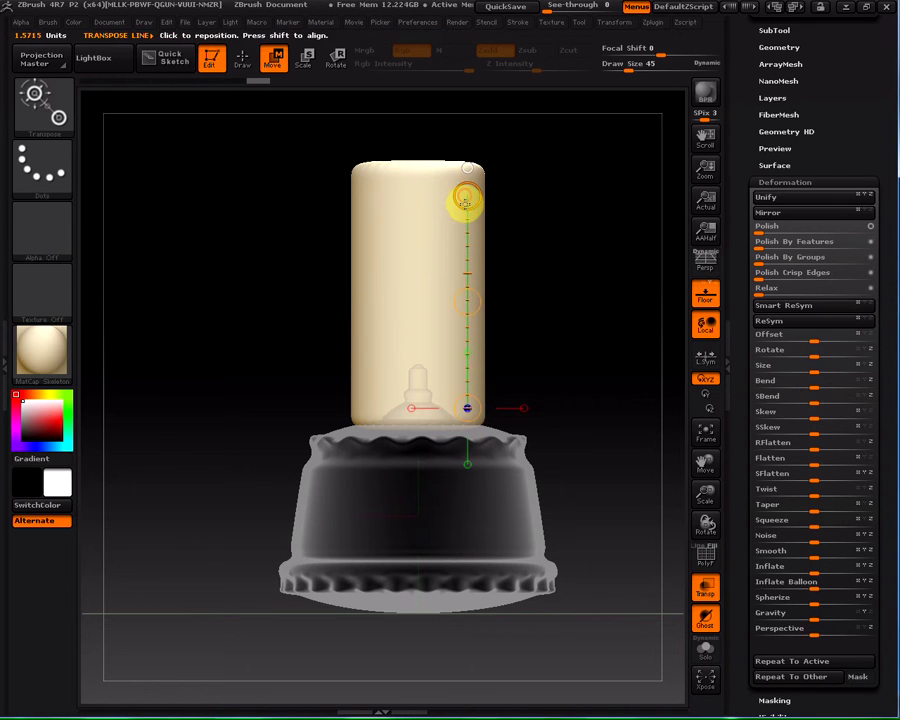
{"action": "left_click_drag", "start_coordinate": [466, 195], "coordinate": [466, 310]}
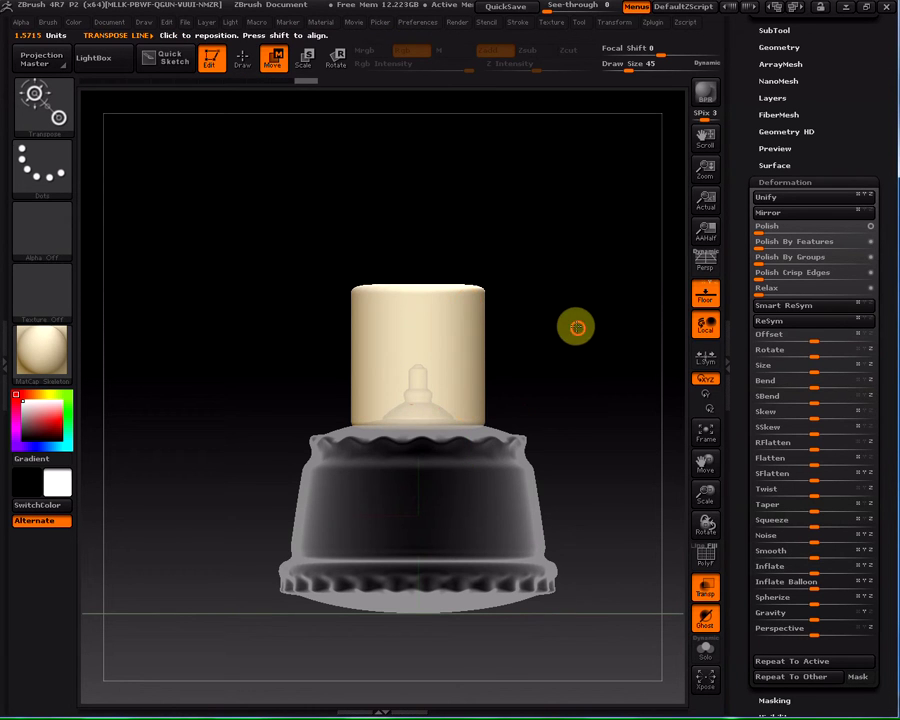
{"action": "left_click_drag", "start_coordinate": [577, 327], "coordinate": [584, 359], "text": "alt"}
Return to Draw mode and bring up the ACDSee teapot reference photo.
{"action": "left_click", "coordinate": [244, 62]}
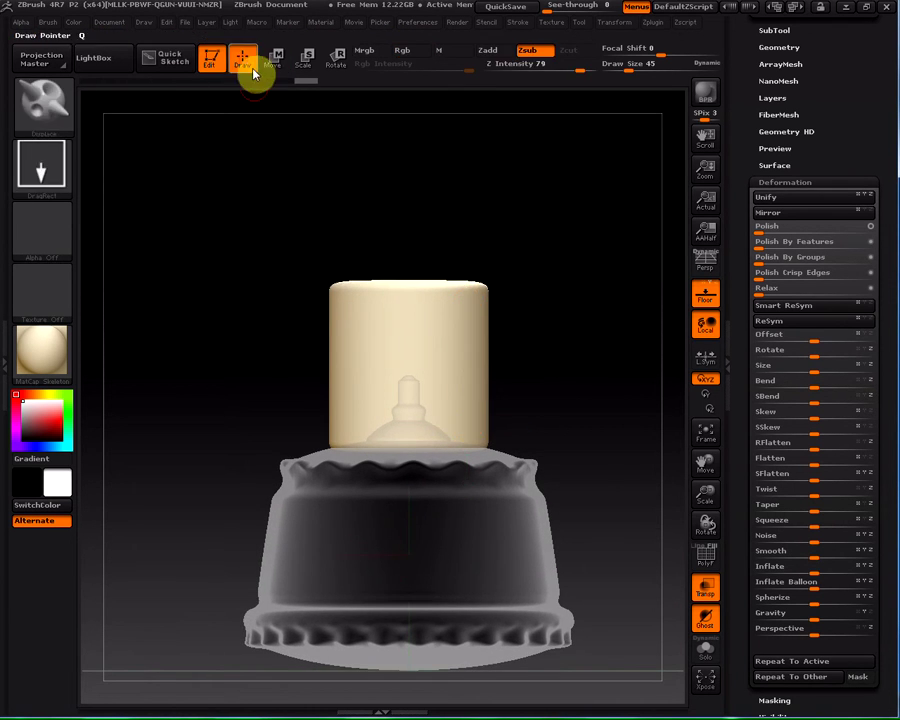
{"action": "mouse_move", "coordinate": [544, 344]}
{"action": "left_mouse_down", "text": "alt"}
{"action": "mouse_move", "coordinate": [544, 393]}
{"action": "mouse_move", "coordinate": [572, 392]}
{"action": "mouse_move", "coordinate": [410, 460]}
{"action": "left_mouse_up", "text": "alt"}
{"action": "key", "text": "alt+Tab"}
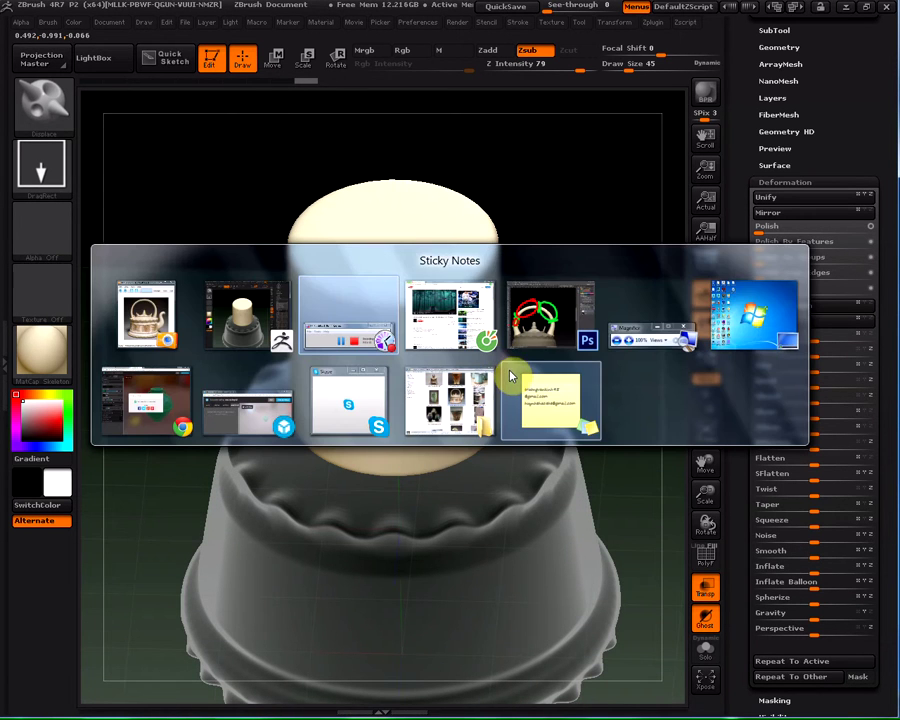
{"action": "key", "text": "alt+Tab"}
{"action": "key", "text": "alt+Tab"}
{"action": "key", "text": "alt+Tab"}
{"action": "key", "text": "alt+Tab"}
{"action": "key", "text": "alt+Tab"}
{"action": "key", "text": "alt+Tab"}
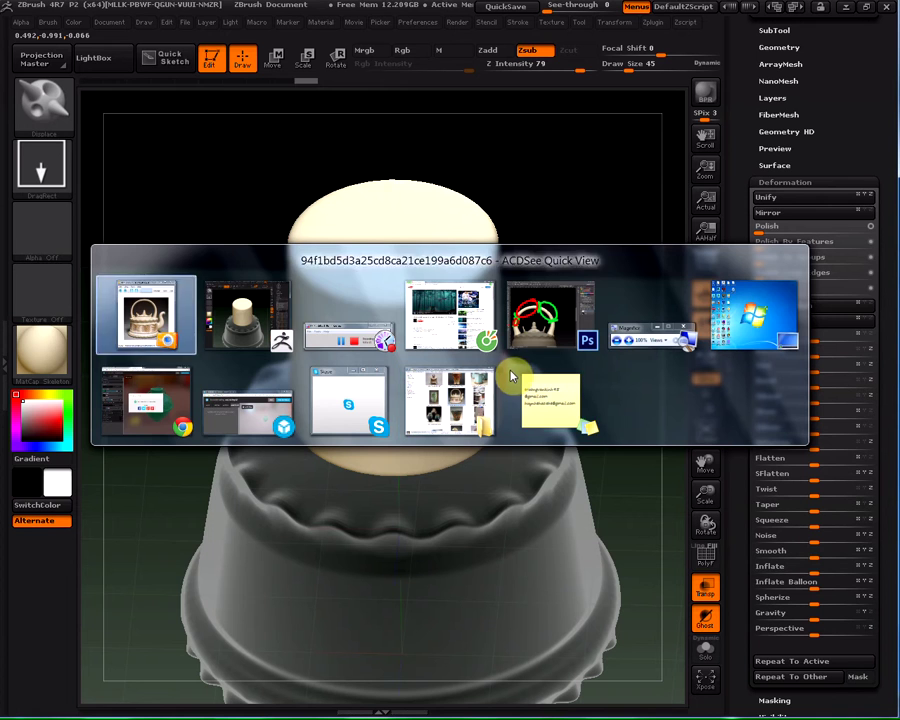
{"action": "key", "text": "alt+Tab"}
{"action": "key", "text": "alt+Tab"}
{"action": "key", "text": "alt+Tab"}
{"action": "key", "text": "alt+Tab"}
{"action": "key", "text": "alt+Tab"}
{"action": "key", "text": "alt+Tab"}
{"action": "key", "text": "alt+Tab"}
{"action": "key", "text": "alt+Tab"}
{"action": "key", "text": "alt+Tab"}
{"action": "key", "text": "alt+Tab"}
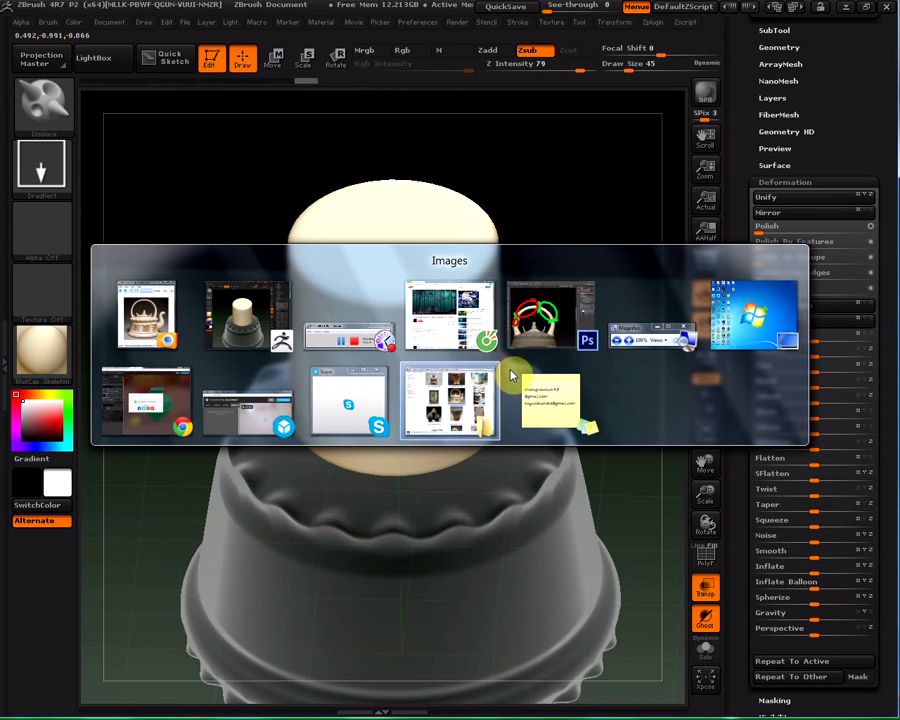
{"action": "key", "text": "alt+Tab"}
{"action": "key", "text": "alt+Tab"}
Reframe the model in a straight front view showing the whole teapot base.
{"action": "left_click_drag", "start_coordinate": [585, 341], "coordinate": [424, 394], "text": "shift"}
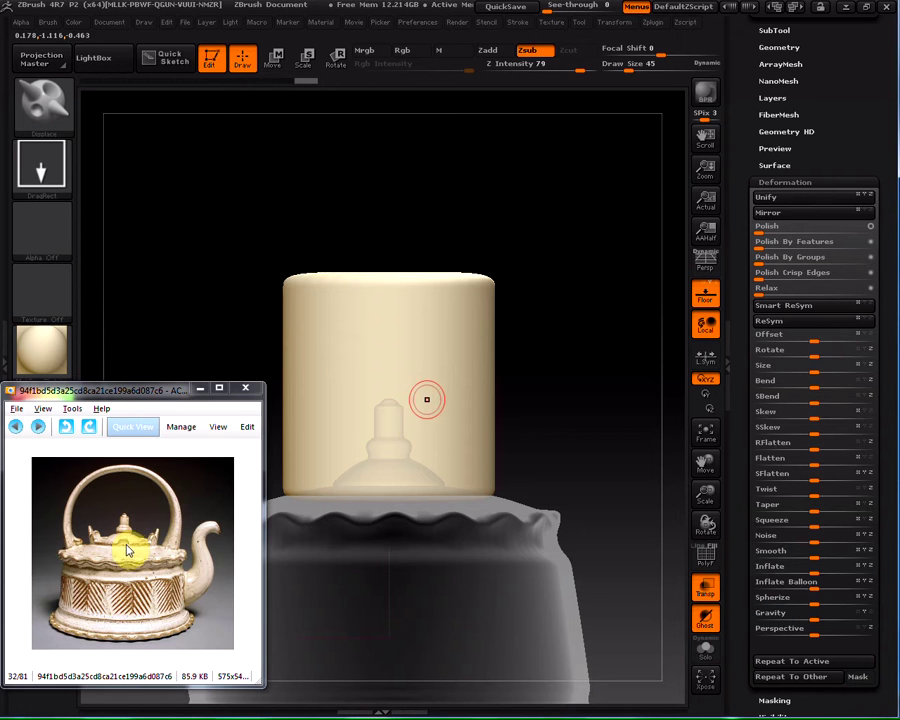
{"action": "mouse_move", "coordinate": [560, 412]}
{"action": "left_mouse_down", "text": "alt"}
{"action": "mouse_move", "coordinate": [603, 275]}
{"action": "mouse_move", "coordinate": [458, 518]}
{"action": "mouse_move", "coordinate": [566, 366]}
{"action": "left_mouse_up", "text": "alt"}
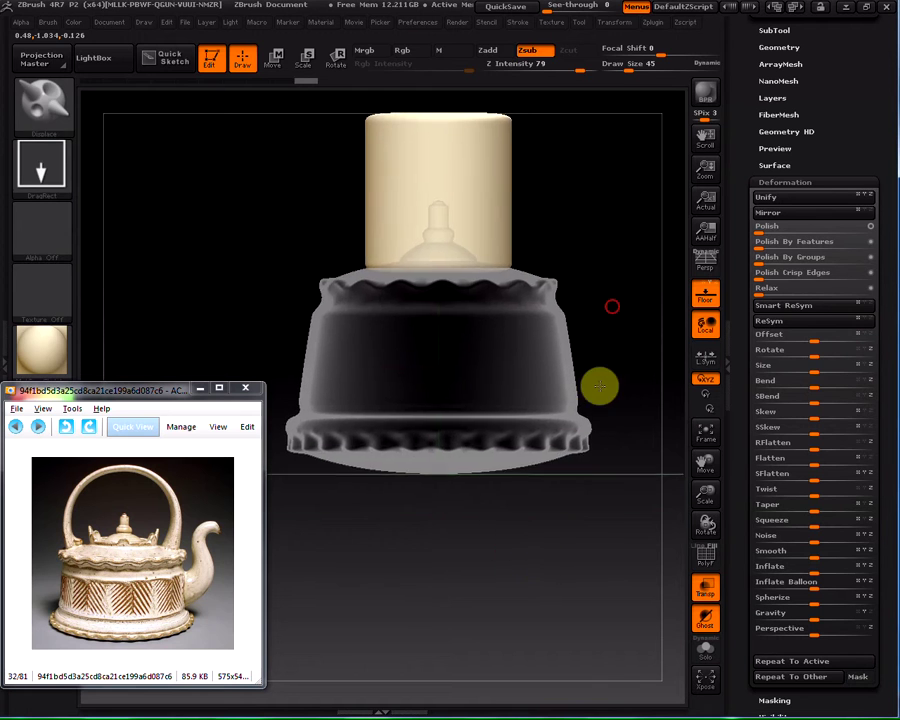
{"action": "mouse_move", "coordinate": [563, 311]}
{"action": "left_mouse_down"}
{"action": "mouse_move", "coordinate": [585, 297]}
{"action": "mouse_move", "coordinate": [571, 302]}
{"action": "left_mouse_up"}
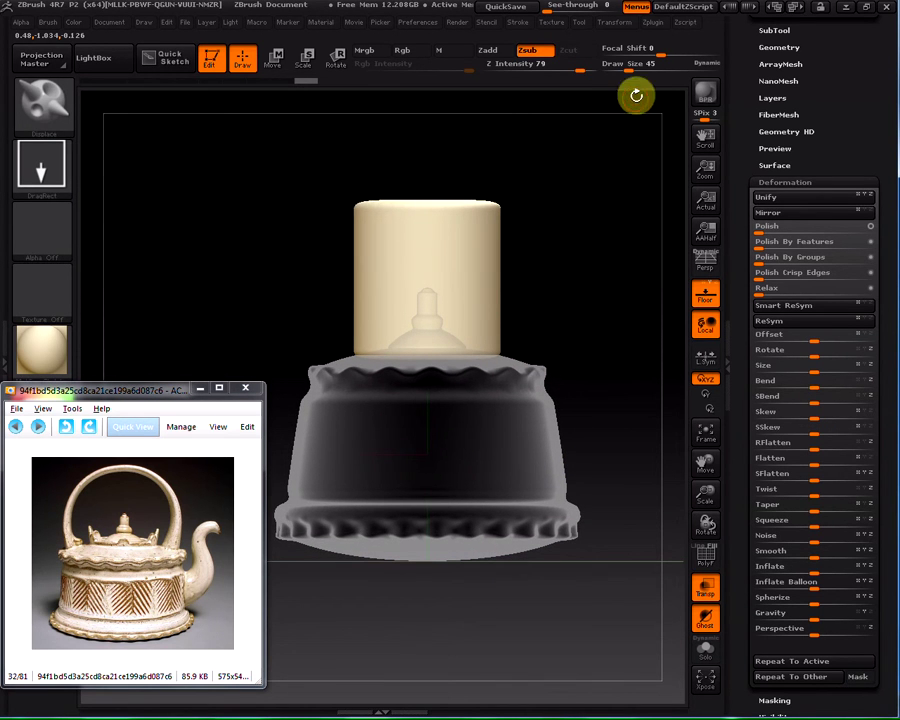
{"action": "left_click", "coordinate": [622, 26]}
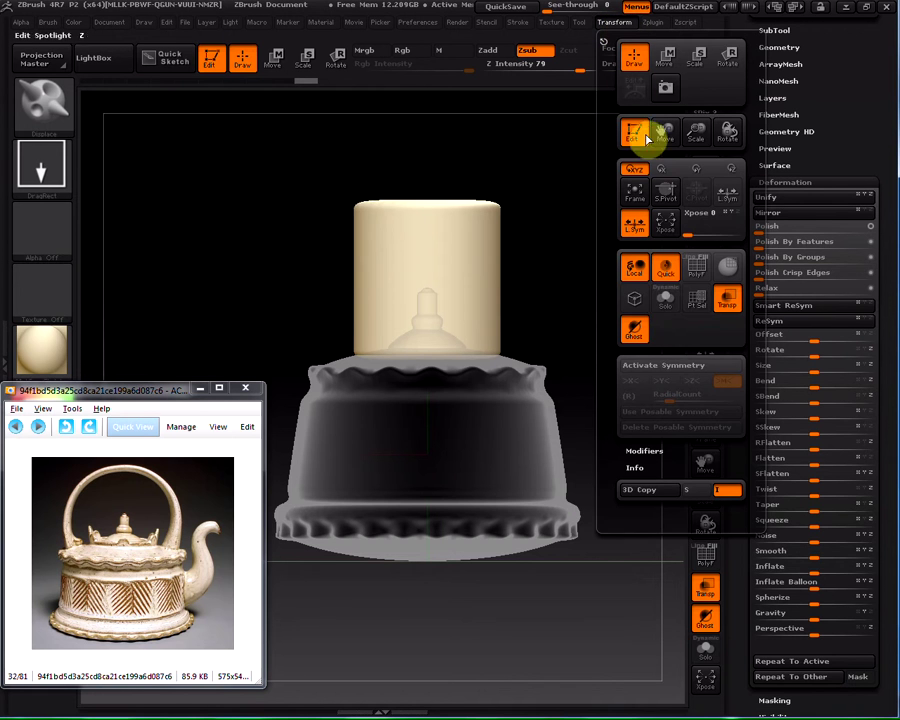
Activate Symmetry, zoom onto the lid cylinder and switch to the MaskPen brush.
{"action": "left_click", "coordinate": [668, 370]}
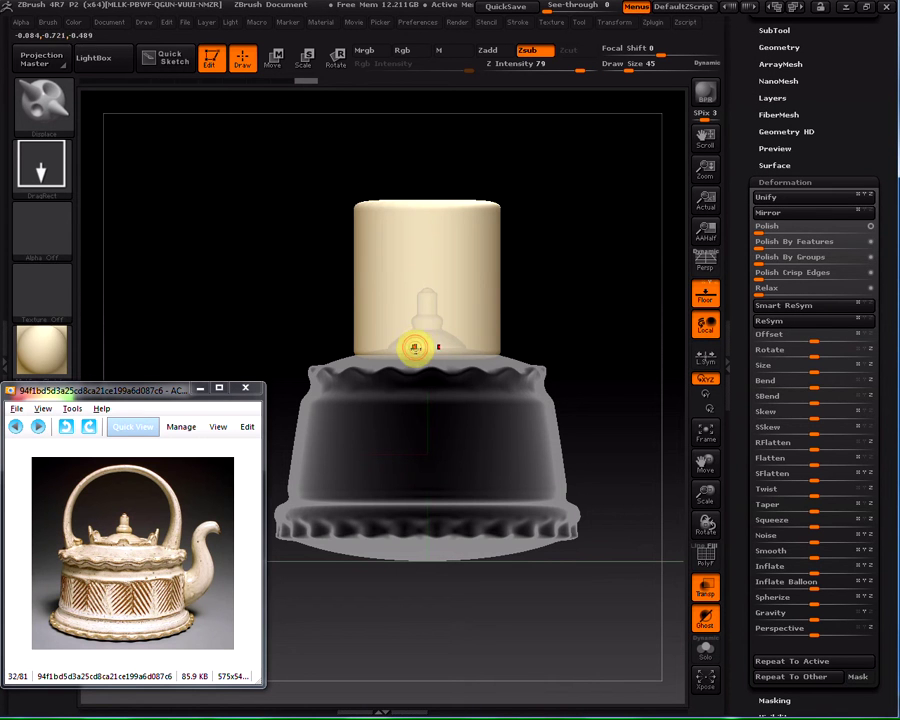
{"action": "mouse_move", "coordinate": [552, 295]}
{"action": "left_mouse_down"}
{"action": "mouse_move", "coordinate": [627, 309]}
{"action": "mouse_move", "coordinate": [619, 320]}
{"action": "left_mouse_up"}
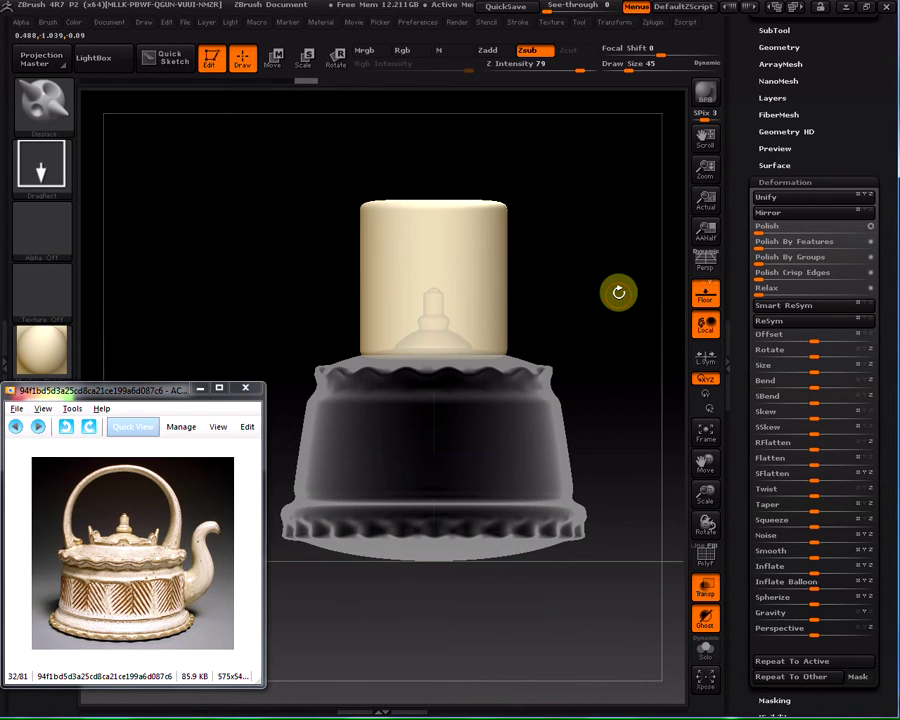
{"action": "mouse_move", "coordinate": [603, 271]}
{"action": "left_mouse_down", "text": "alt"}
{"action": "mouse_move", "coordinate": [612, 316]}
{"action": "mouse_move", "coordinate": [472, 386]}
{"action": "left_mouse_up", "text": "alt"}
{"action": "key", "text": "ctrl"}
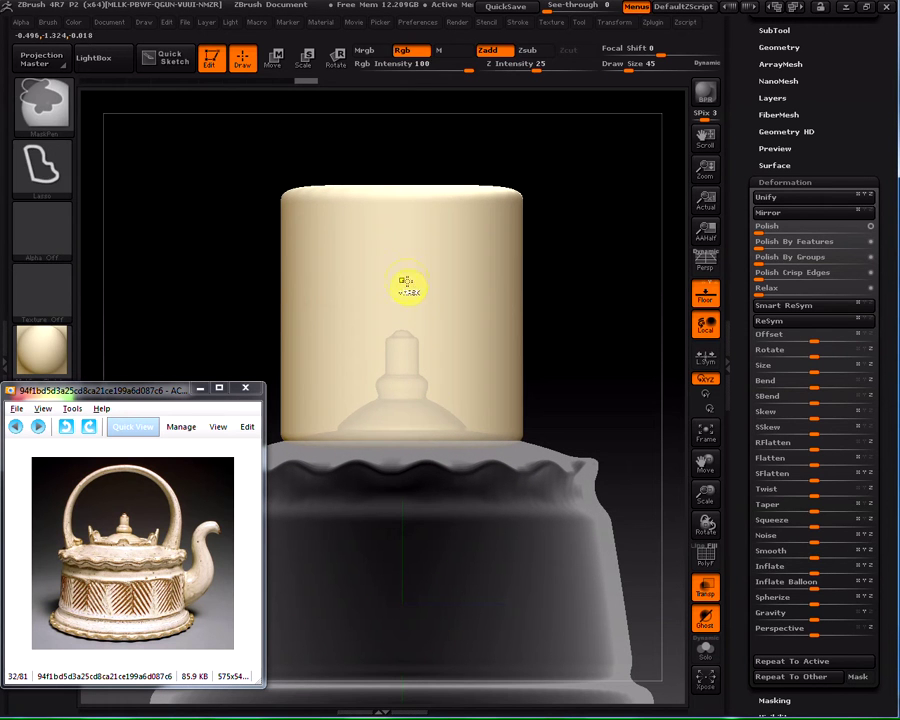
{"action": "key", "text": "b"}
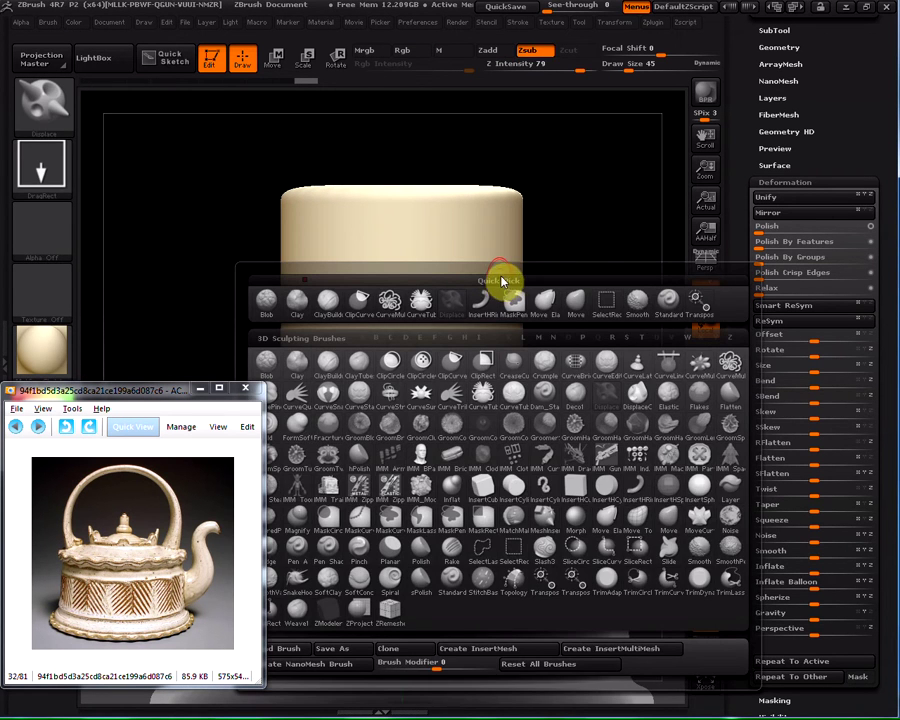
{"action": "key", "text": "ctrl"}
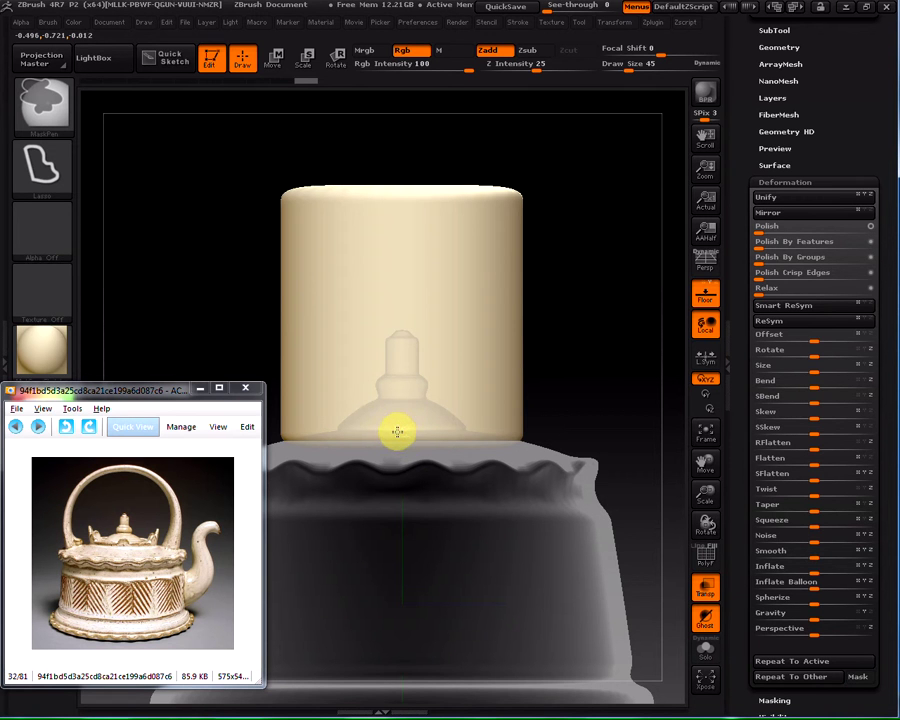
Set the MaskPen stroke to Freehand.
{"action": "left_click", "coordinate": [66, 183], "text": "ctrl"}
{"action": "left_click", "coordinate": [247, 187], "text": "ctrl"}
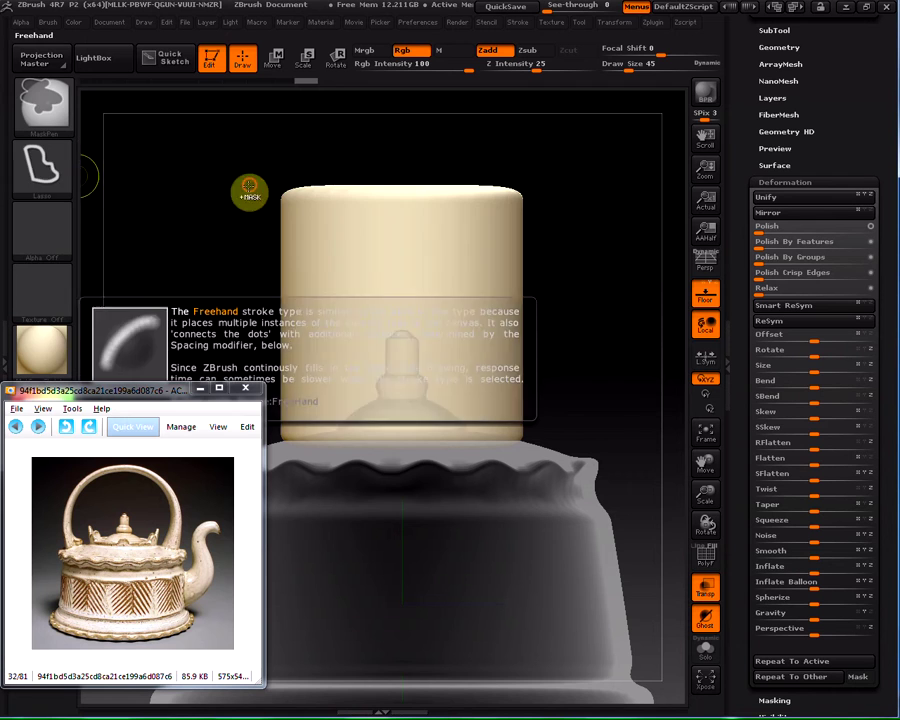
{"action": "key", "text": "ctrl"}
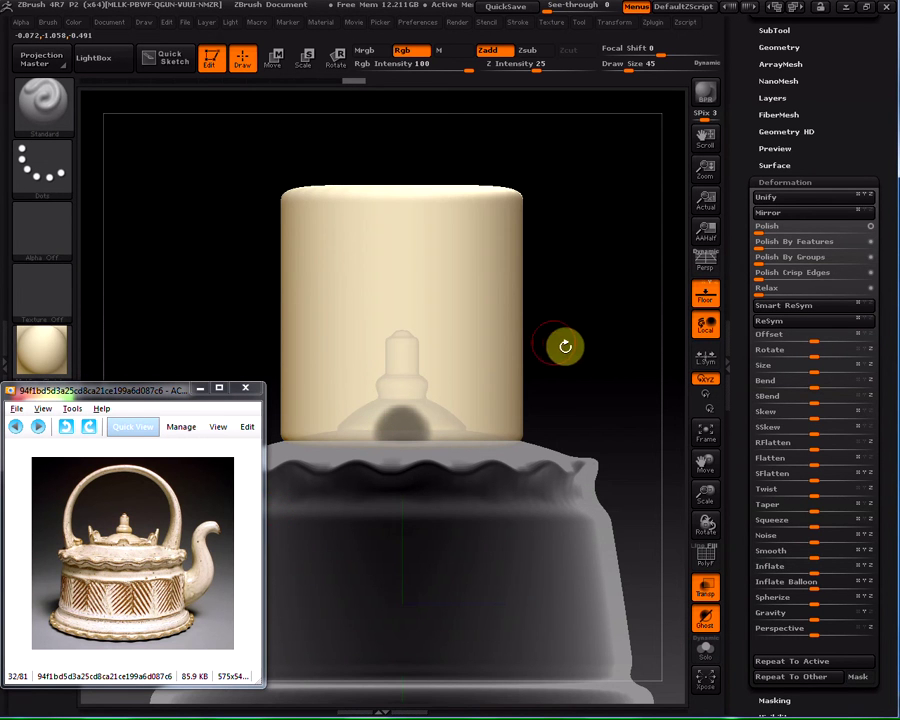
{"action": "mouse_move", "coordinate": [565, 346]}
{"action": "left_mouse_down"}
{"action": "mouse_move", "coordinate": [609, 330]}
{"action": "mouse_move", "coordinate": [565, 362]}
{"action": "left_mouse_up"}
{"action": "key", "text": "ctrl"}
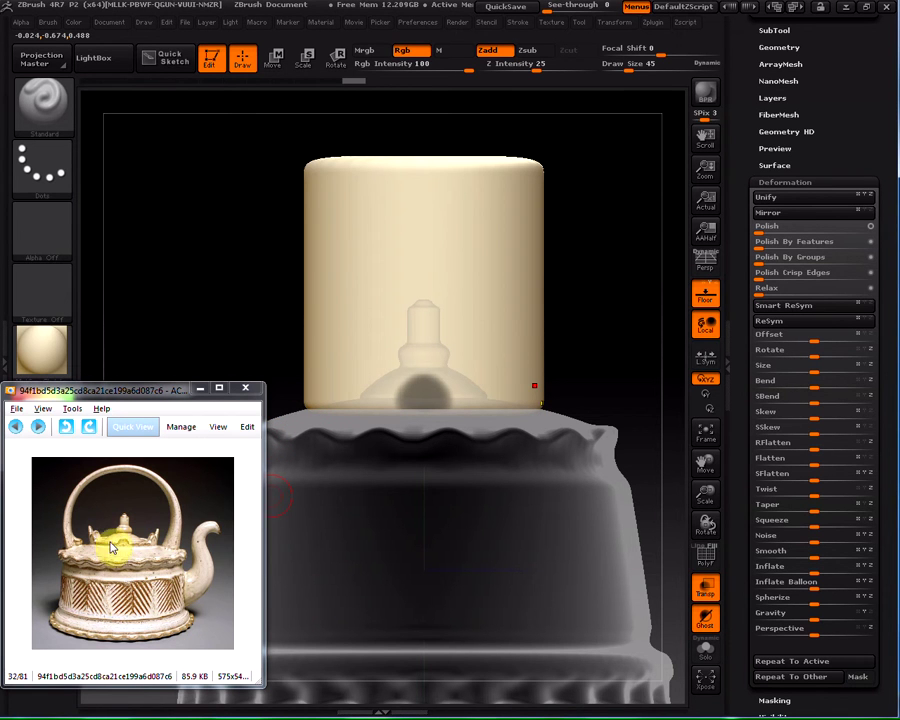
Mask and invert the cylinder, then mask a straight band along its bottom edge.
{"action": "left_click", "coordinate": [285, 401], "text": "ctrl"}
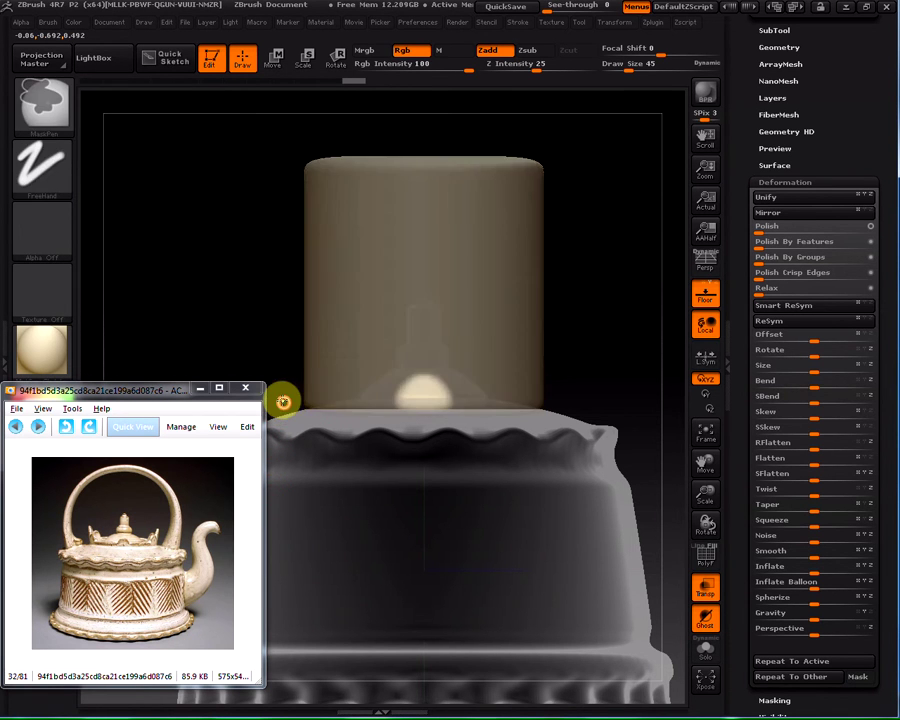
{"action": "left_click", "coordinate": [300, 398], "text": "ctrl"}
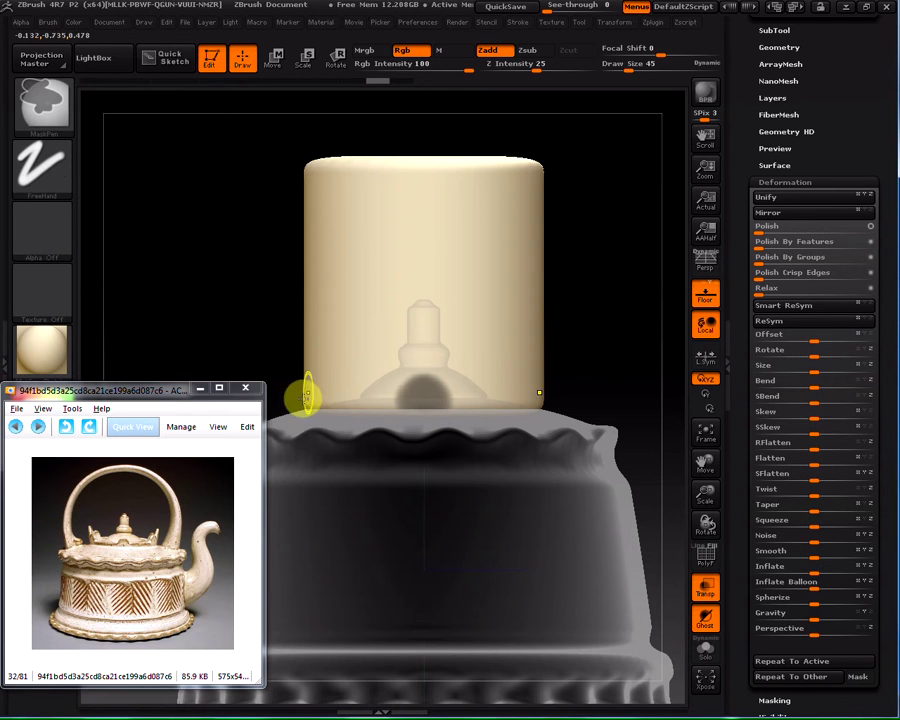
{"action": "mouse_move", "coordinate": [298, 403]}
{"action": "left_mouse_down", "text": "ctrl"}
{"action": "mouse_move", "coordinate": [386, 440]}
{"action": "mouse_move", "coordinate": [440, 445]}
{"action": "left_mouse_up", "text": "ctrl"}
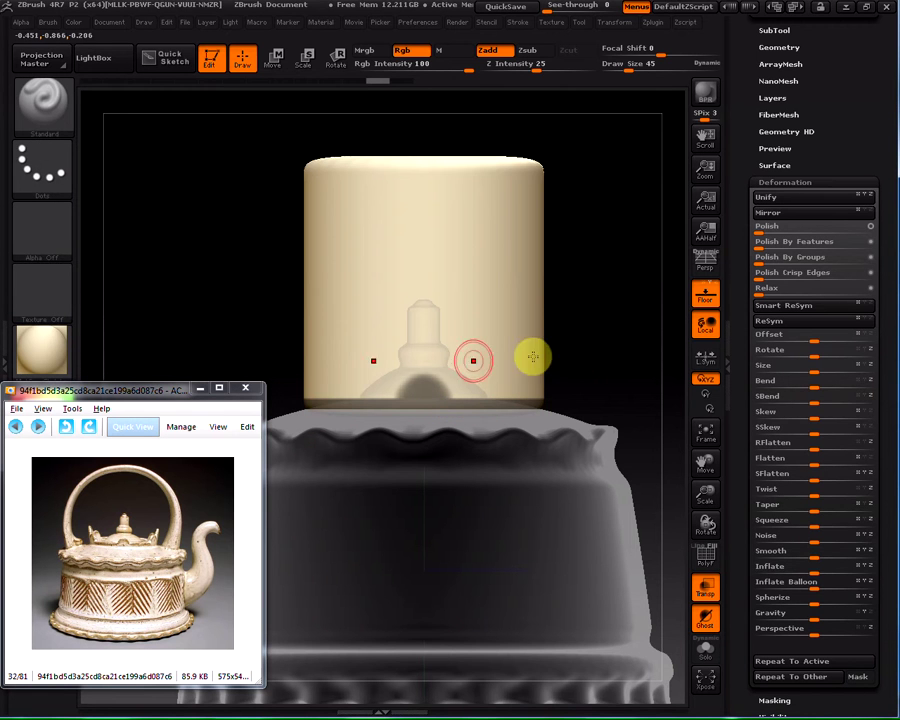
{"action": "mouse_move", "coordinate": [296, 396]}
{"action": "left_mouse_down", "text": "ctrl"}
{"action": "mouse_move", "coordinate": [374, 427]}
{"action": "mouse_move", "coordinate": [416, 424]}
{"action": "left_mouse_up", "text": "ctrl"}
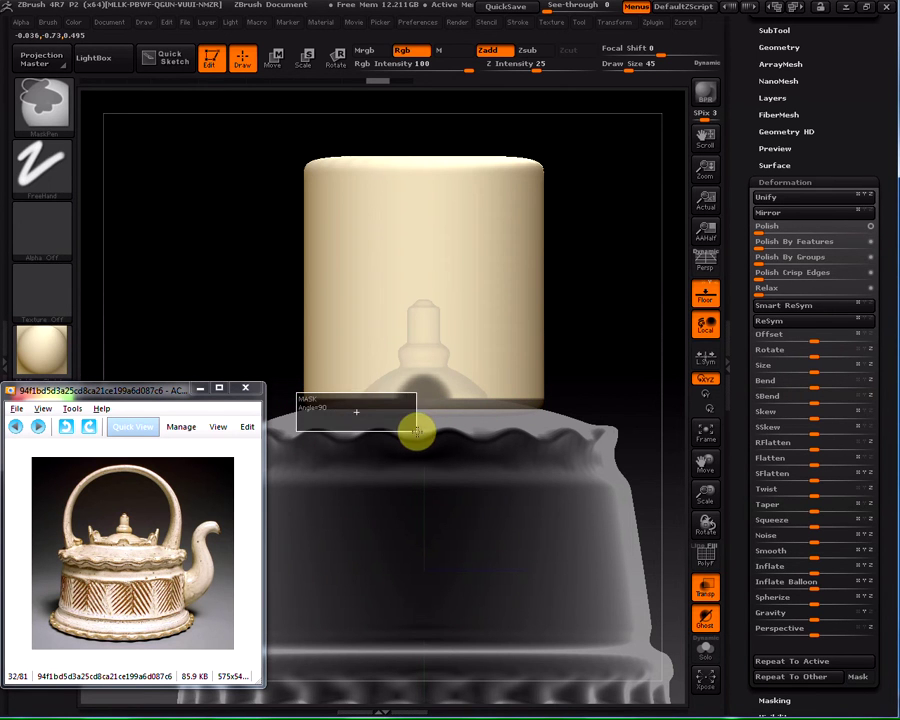
Finish the straight bottom band and start painting rounded scallop masks on the lower edge.
{"action": "mouse_move", "coordinate": [580, 330]}
{"action": "left_mouse_down"}
{"action": "mouse_move", "coordinate": [598, 354]}
{"action": "mouse_move", "coordinate": [532, 348]}
{"action": "left_mouse_up"}
{"action": "mouse_move", "coordinate": [341, 325]}
{"action": "left_mouse_down"}
{"action": "mouse_move", "coordinate": [315, 327]}
{"action": "mouse_move", "coordinate": [356, 346]}
{"action": "mouse_move", "coordinate": [538, 322]}
{"action": "left_mouse_up"}
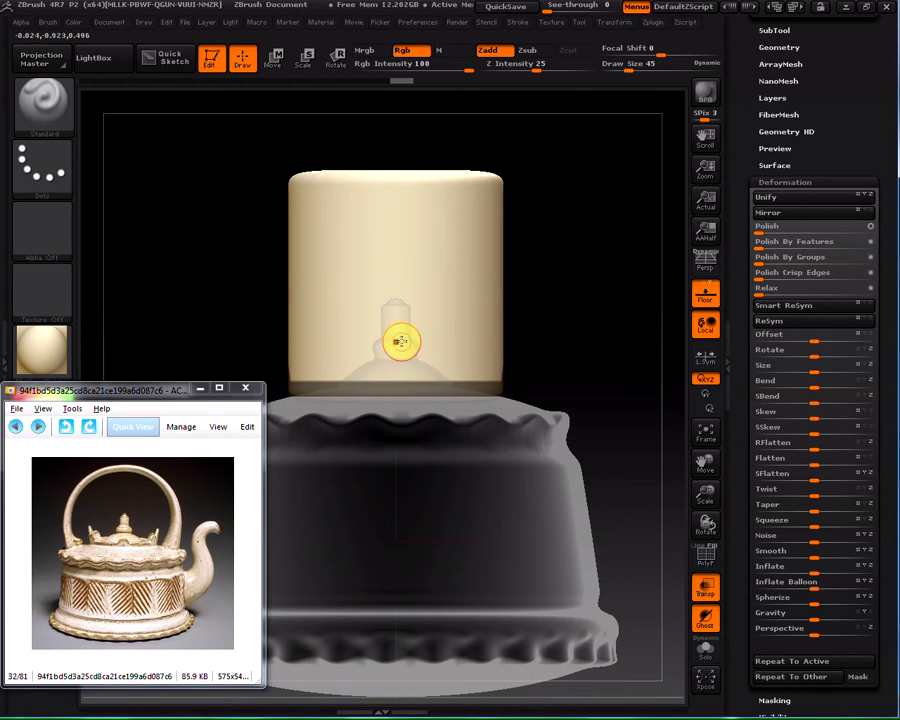
{"action": "key", "text": "ctrl"}
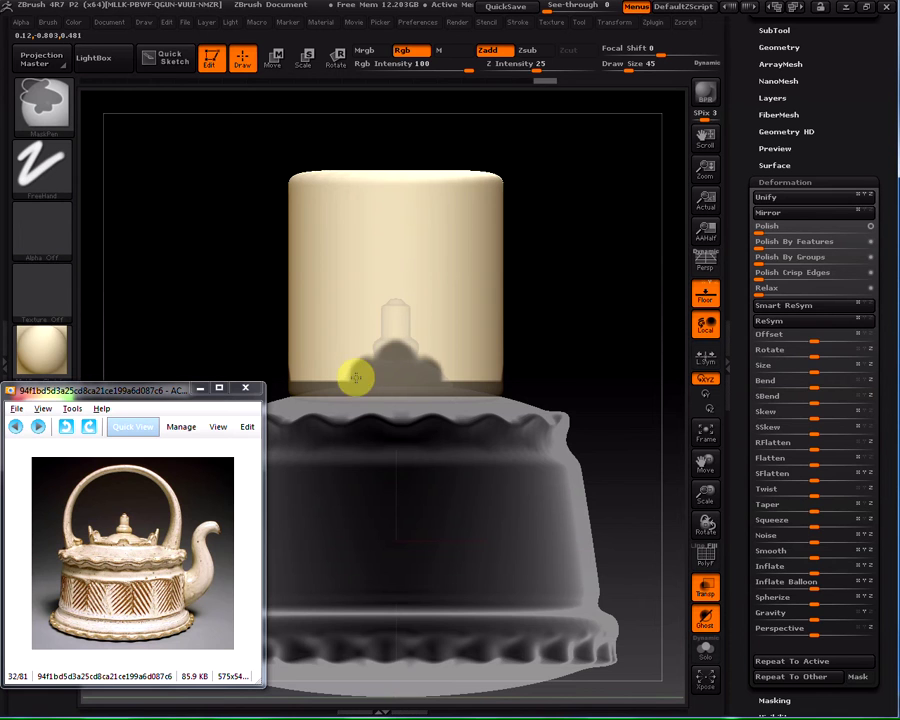
{"action": "left_click_drag", "start_coordinate": [547, 312], "coordinate": [428, 296], "text": "alt"}
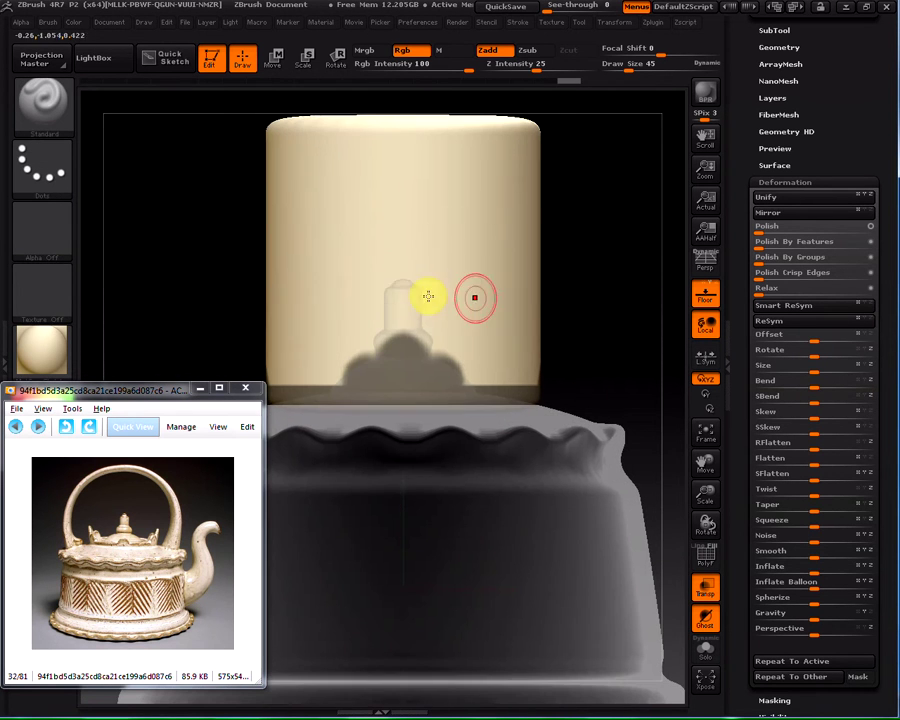
{"action": "key", "text": "ctrl"}
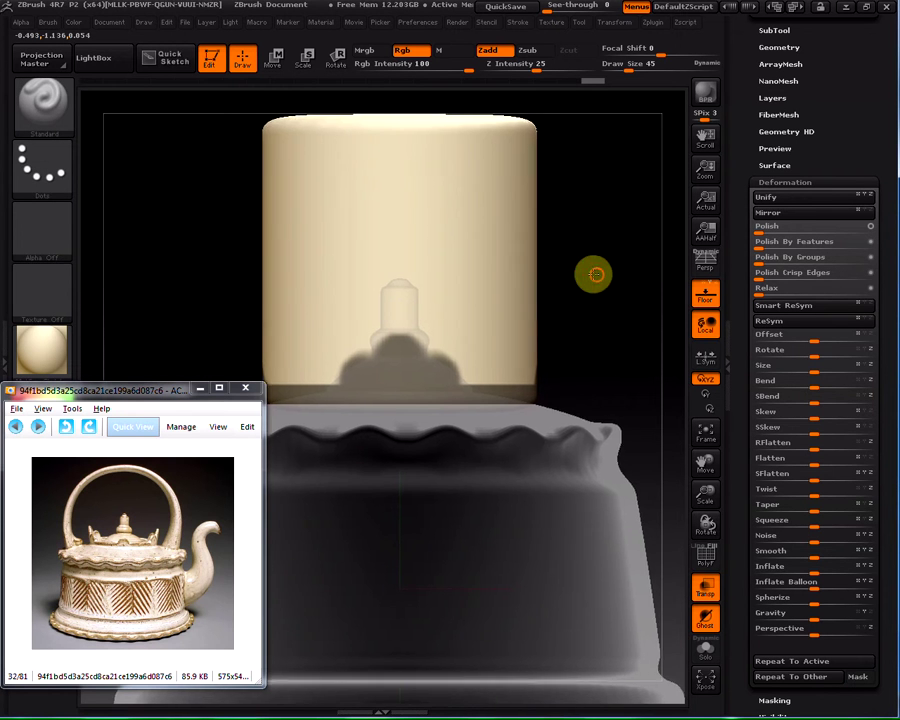
{"action": "mouse_move", "coordinate": [588, 272]}
{"action": "left_mouse_down", "text": "alt"}
{"action": "mouse_move", "coordinate": [590, 360]}
{"action": "mouse_move", "coordinate": [418, 301]}
{"action": "left_mouse_up", "text": "alt"}
{"action": "key", "text": "ctrl"}
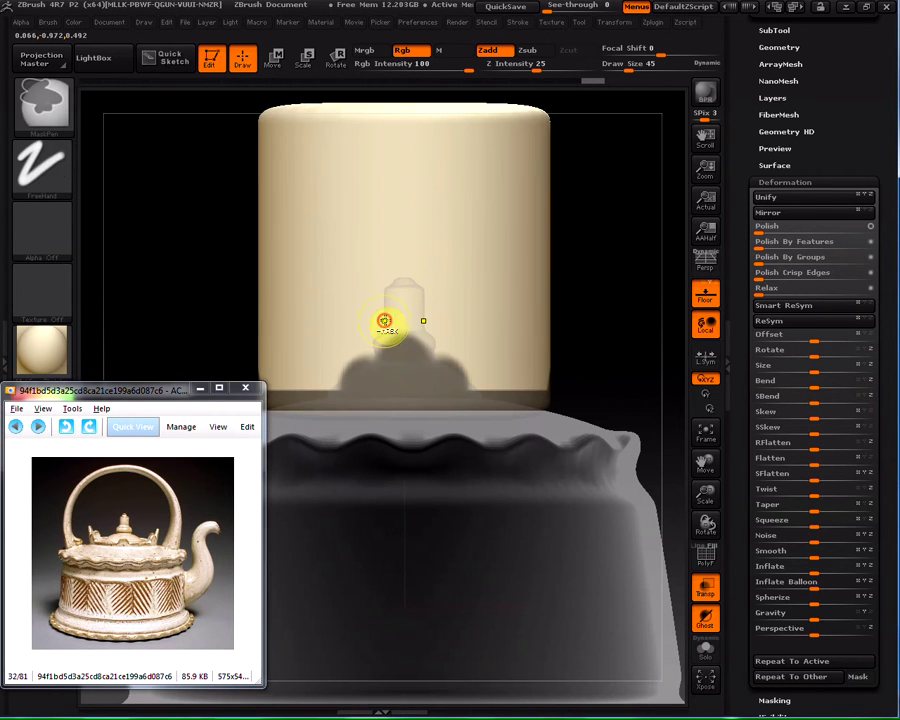
Continue painting rounded scallop masks around the cylinder's lower rim from other angles.
{"action": "mouse_move", "coordinate": [582, 277]}
{"action": "left_mouse_down", "text": "alt"}
{"action": "mouse_move", "coordinate": [546, 295]}
{"action": "mouse_move", "coordinate": [358, 286]}
{"action": "mouse_move", "coordinate": [390, 402]}
{"action": "mouse_move", "coordinate": [433, 390]}
{"action": "left_mouse_up", "text": "alt"}
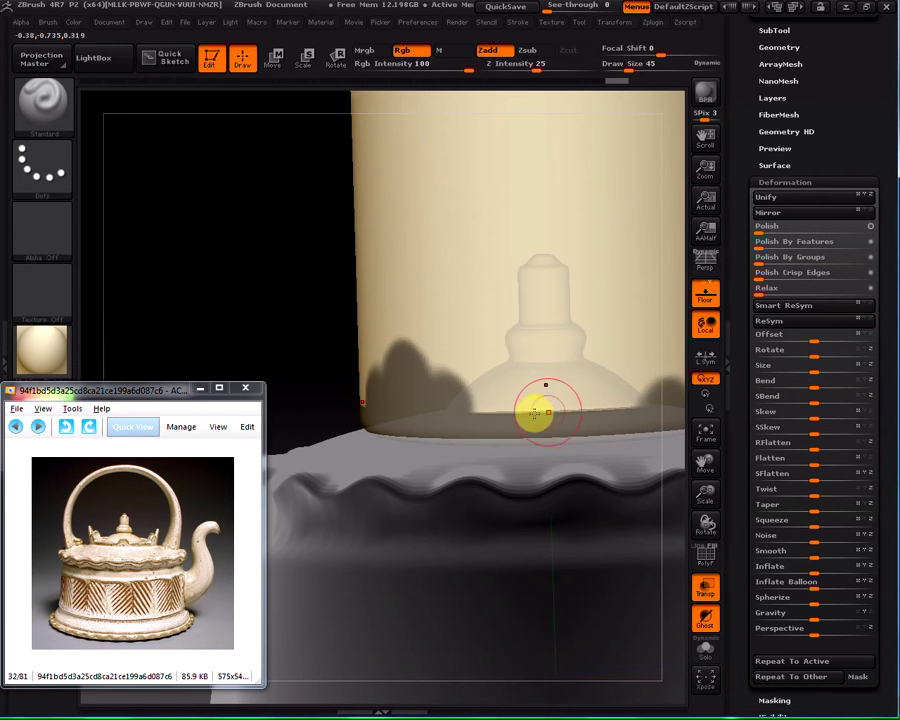
{"action": "key", "text": "ctrl"}
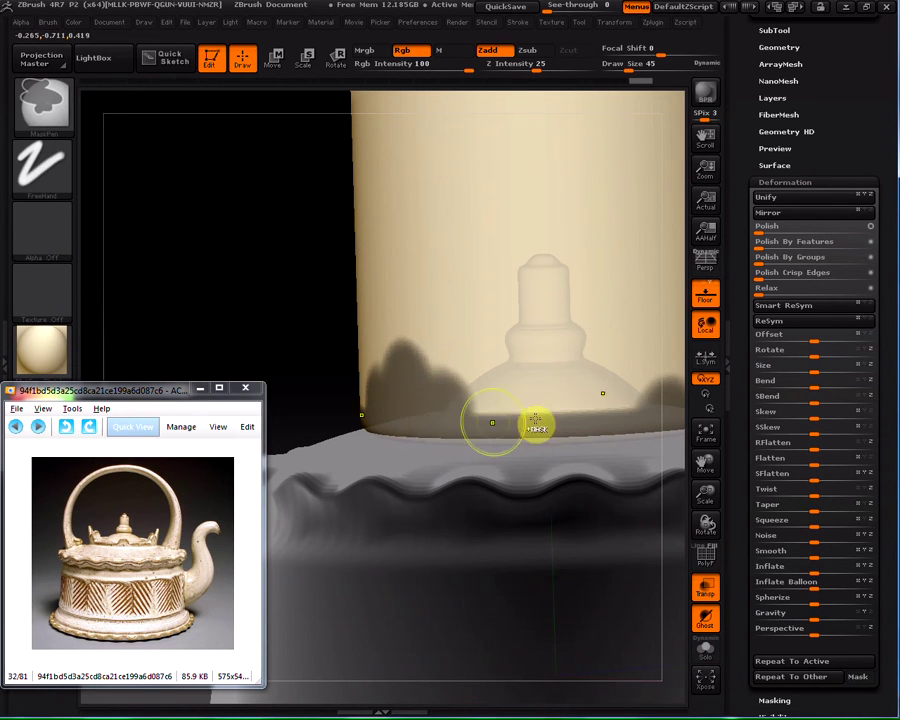
{"action": "mouse_move", "coordinate": [281, 237]}
{"action": "left_mouse_down", "text": "alt"}
{"action": "mouse_move", "coordinate": [285, 293]}
{"action": "mouse_move", "coordinate": [350, 317]}
{"action": "mouse_move", "coordinate": [287, 283]}
{"action": "mouse_move", "coordinate": [247, 291]}
{"action": "mouse_move", "coordinate": [310, 303]}
{"action": "mouse_move", "coordinate": [370, 392]}
{"action": "left_mouse_up", "text": "alt"}
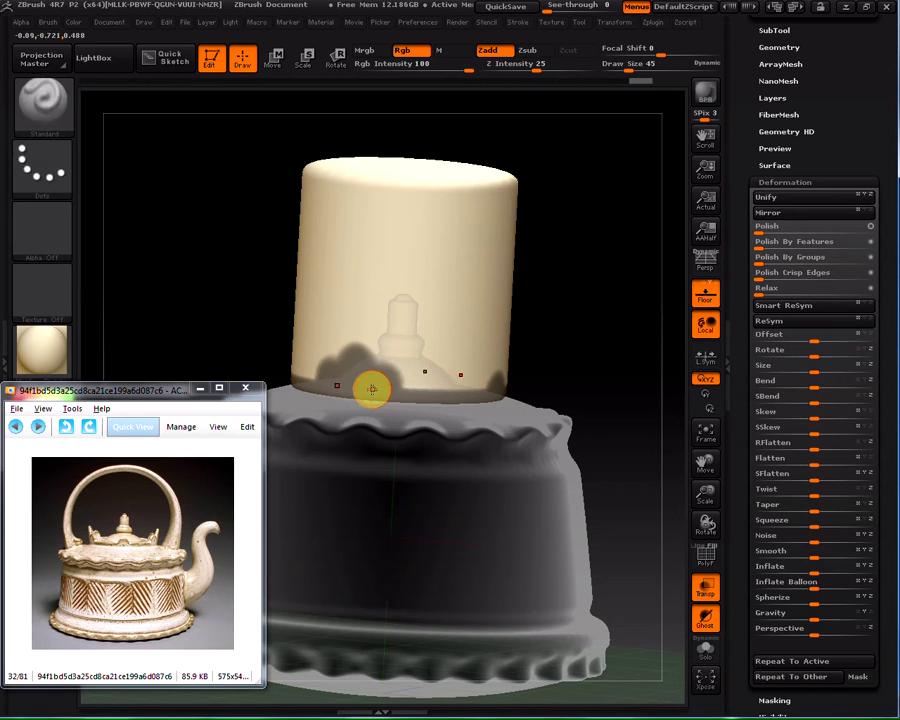
{"action": "key", "text": "ctrl"}
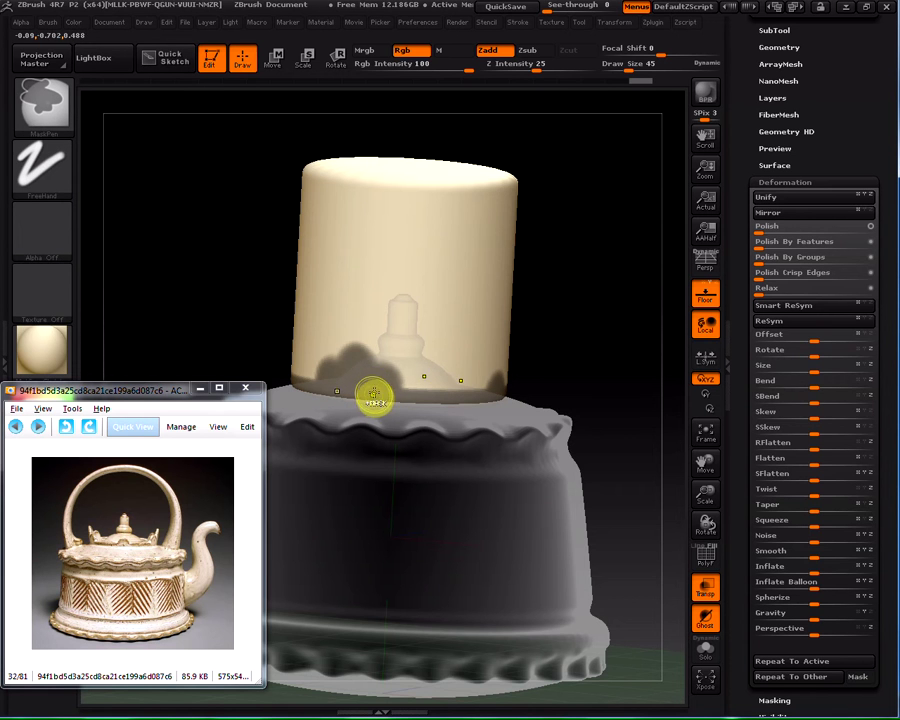
{"action": "mouse_move", "coordinate": [534, 340]}
{"action": "left_mouse_down"}
{"action": "mouse_move", "coordinate": [554, 326]}
{"action": "mouse_move", "coordinate": [610, 316]}
{"action": "mouse_move", "coordinate": [615, 284]}
{"action": "left_mouse_up"}
{"action": "mouse_move", "coordinate": [574, 308]}
{"action": "left_mouse_down"}
{"action": "mouse_move", "coordinate": [580, 300]}
{"action": "mouse_move", "coordinate": [584, 324]}
{"action": "mouse_move", "coordinate": [562, 324]}
{"action": "mouse_move", "coordinate": [608, 309]}
{"action": "mouse_move", "coordinate": [613, 323]}
{"action": "mouse_move", "coordinate": [619, 263]}
{"action": "mouse_move", "coordinate": [613, 313]}
{"action": "left_mouse_up"}
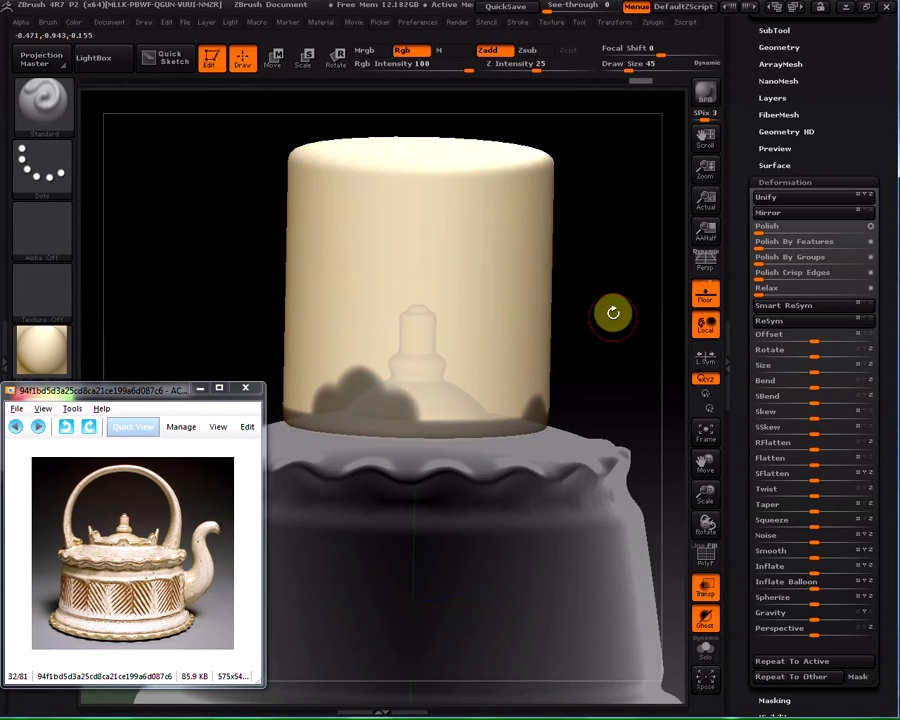
Turn the scalloped mask into its own polygroup and clear the mask.
{"action": "left_click", "coordinate": [779, 180]}
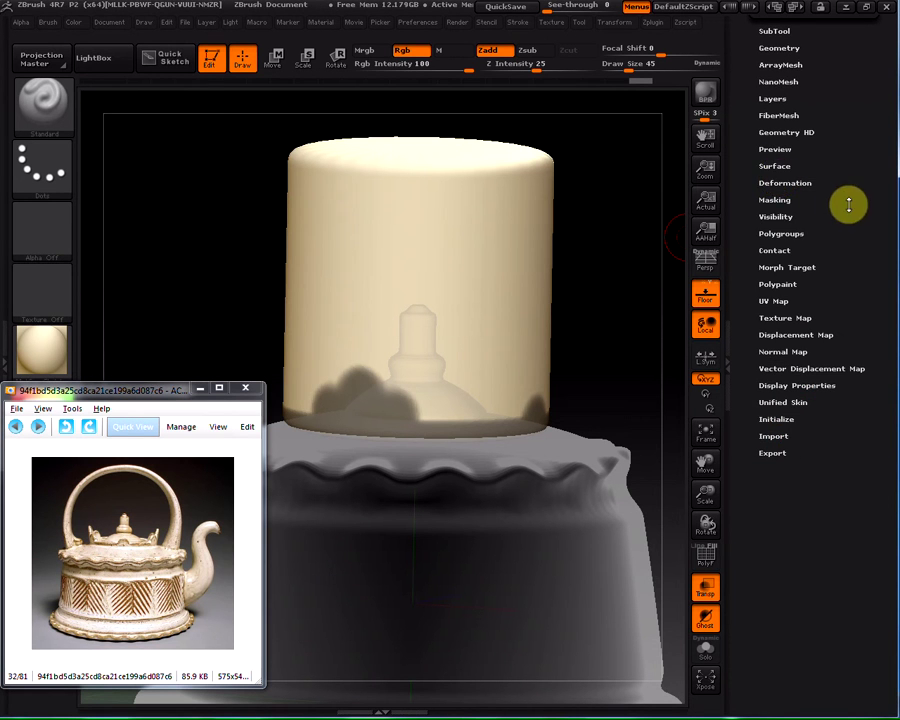
{"action": "left_click_drag", "start_coordinate": [850, 203], "coordinate": [848, 243]}
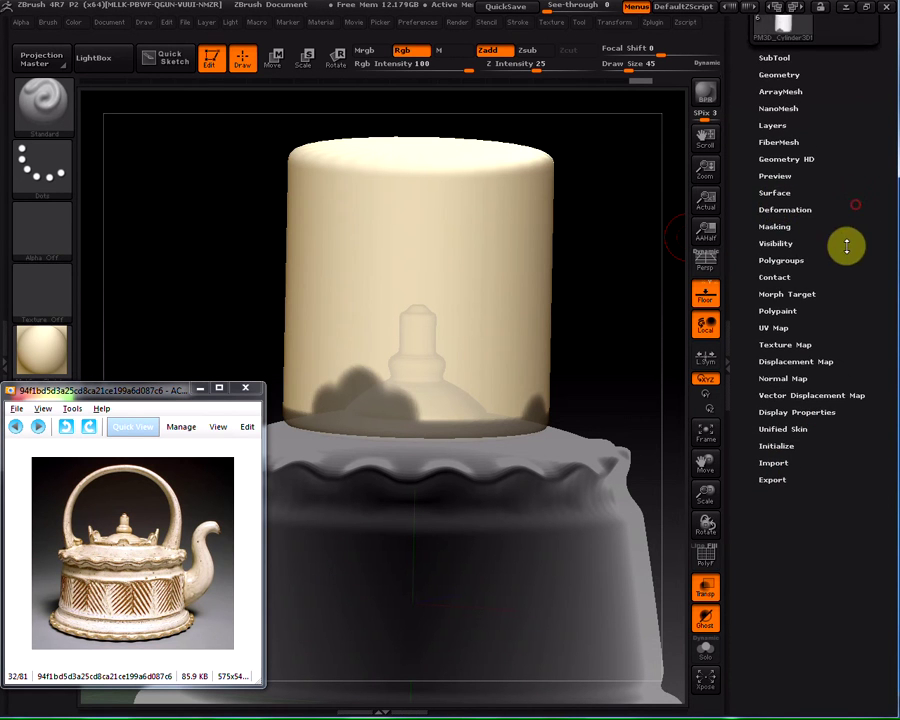
{"action": "left_click", "coordinate": [777, 263]}
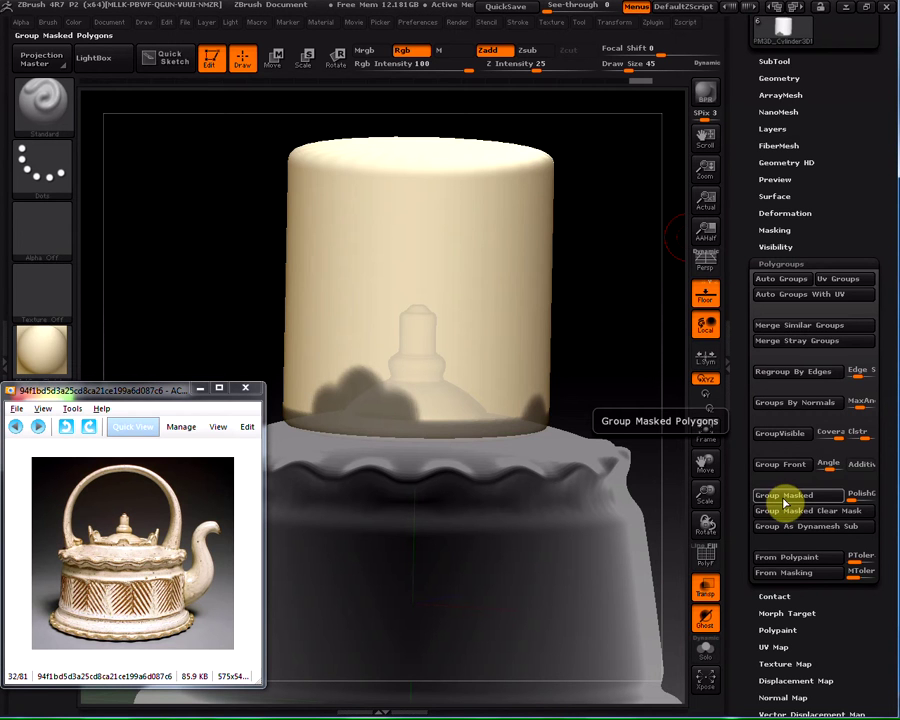
{"action": "left_click", "coordinate": [784, 497]}
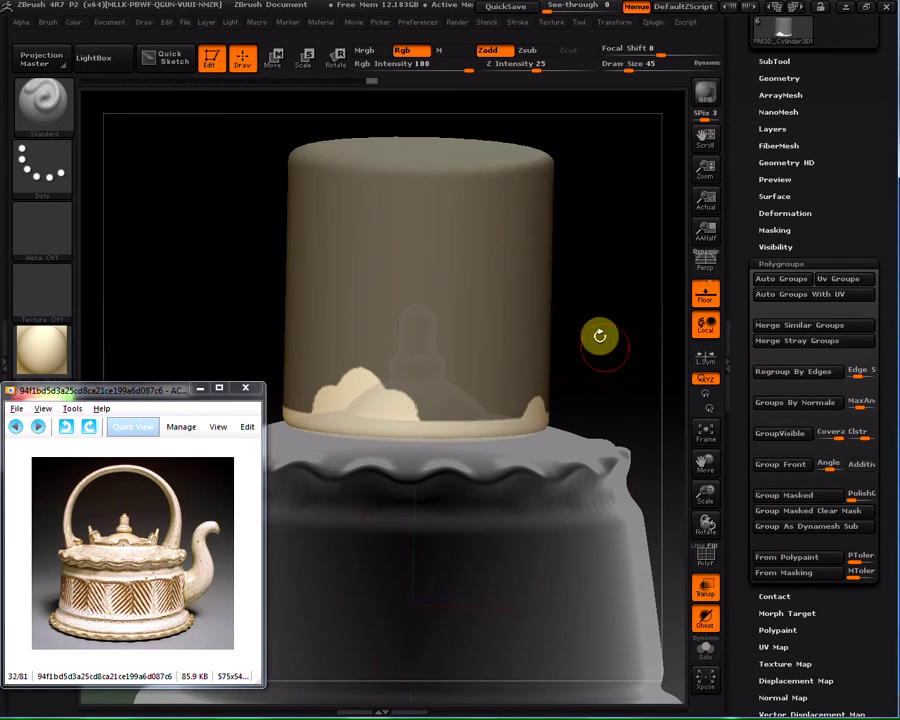
{"action": "left_click_drag", "start_coordinate": [594, 323], "coordinate": [609, 368], "text": "ctrl"}
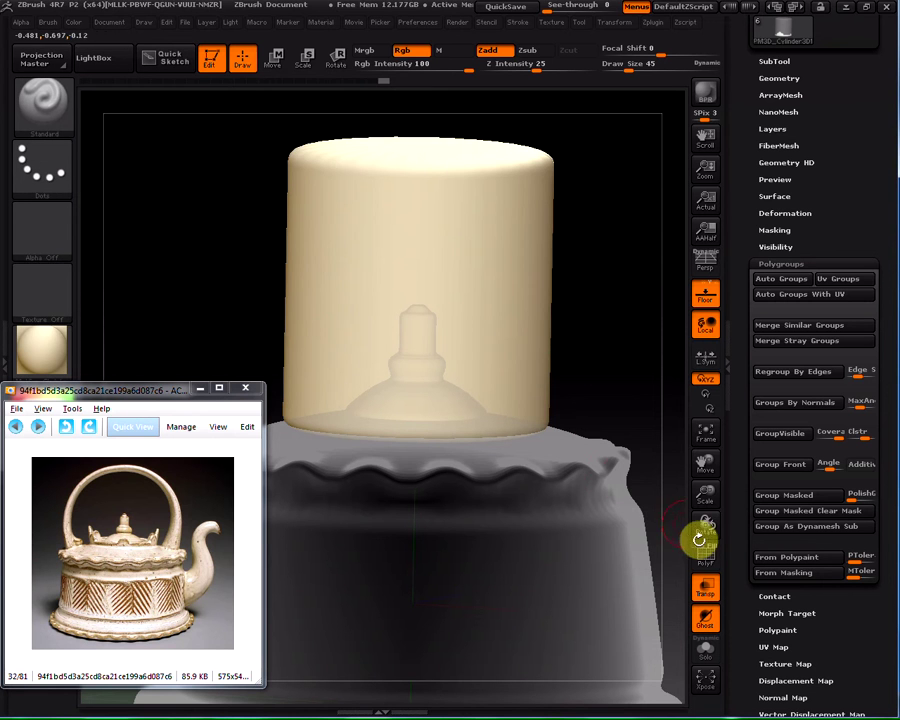
Show polygroup colours and Ctrl+Shift-click the green band to hide the rest.
{"action": "key", "text": "shift+f"}
{"action": "mouse_move", "coordinate": [636, 482]}
{"action": "left_mouse_down"}
{"action": "mouse_move", "coordinate": [582, 374]}
{"action": "mouse_move", "coordinate": [543, 430]}
{"action": "left_mouse_up"}
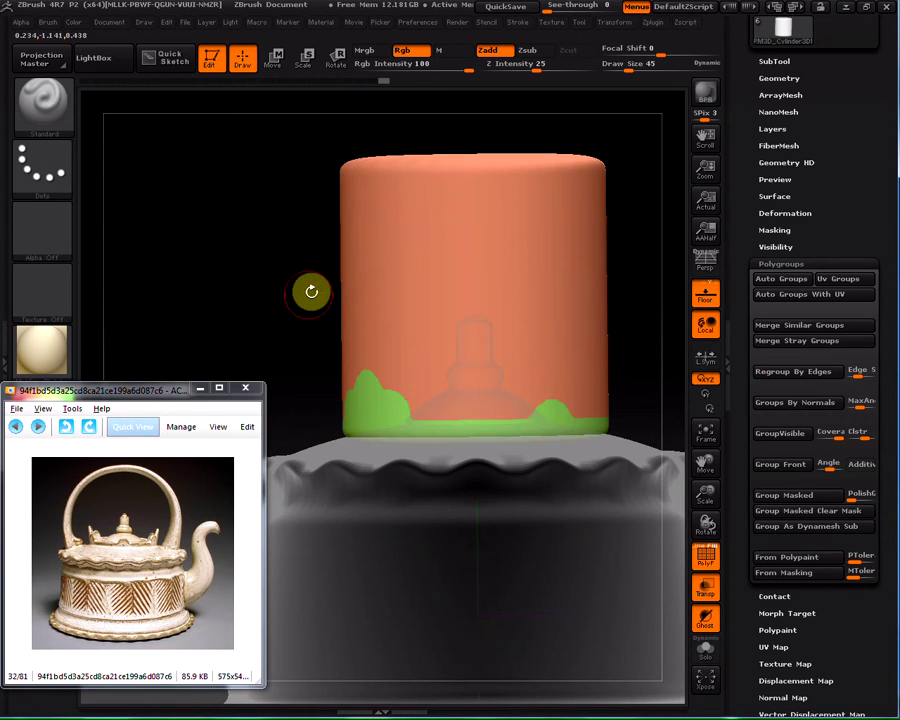
{"action": "mouse_move", "coordinate": [311, 291]}
{"action": "left_mouse_down"}
{"action": "mouse_move", "coordinate": [291, 289]}
{"action": "mouse_move", "coordinate": [323, 278]}
{"action": "mouse_move", "coordinate": [307, 267]}
{"action": "mouse_move", "coordinate": [372, 283]}
{"action": "mouse_move", "coordinate": [325, 277]}
{"action": "mouse_move", "coordinate": [366, 406]}
{"action": "left_mouse_up"}
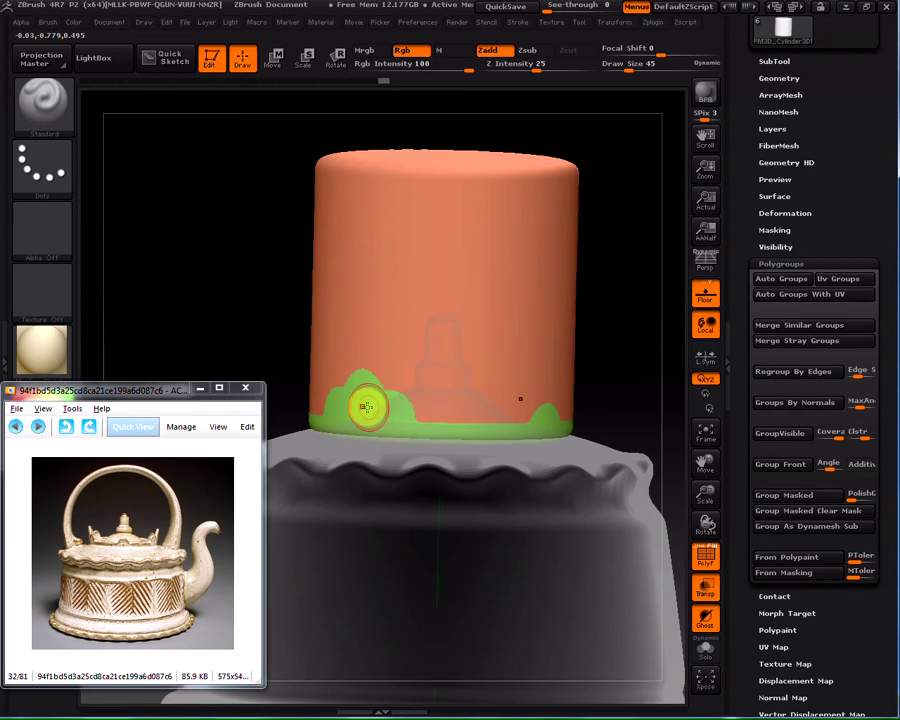
{"action": "key", "text": "ctrl+shift"}
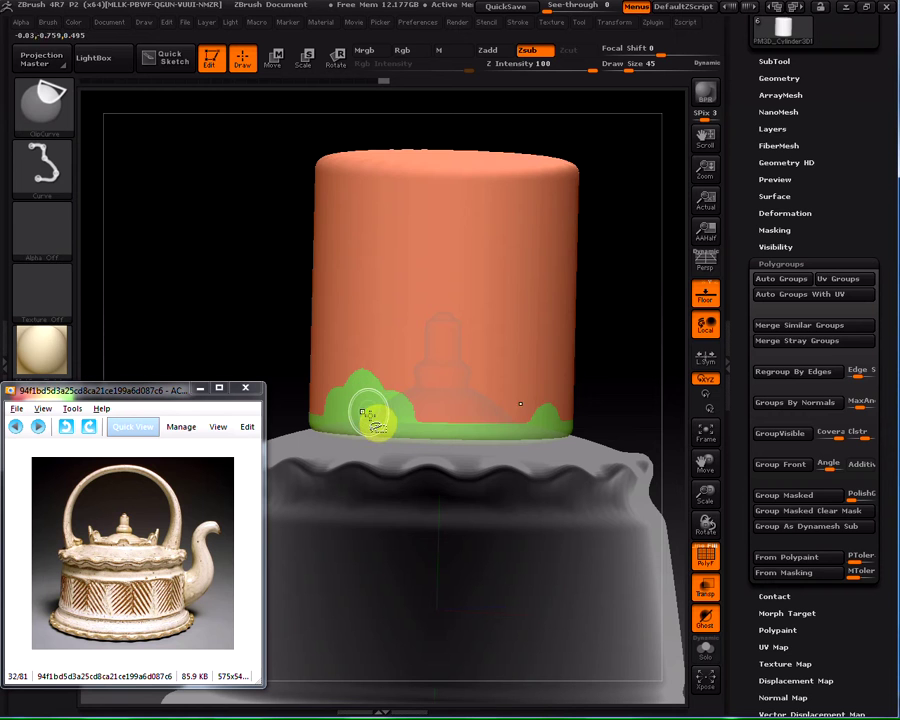
{"action": "left_click", "coordinate": [371, 410], "text": "ctrl+shift"}
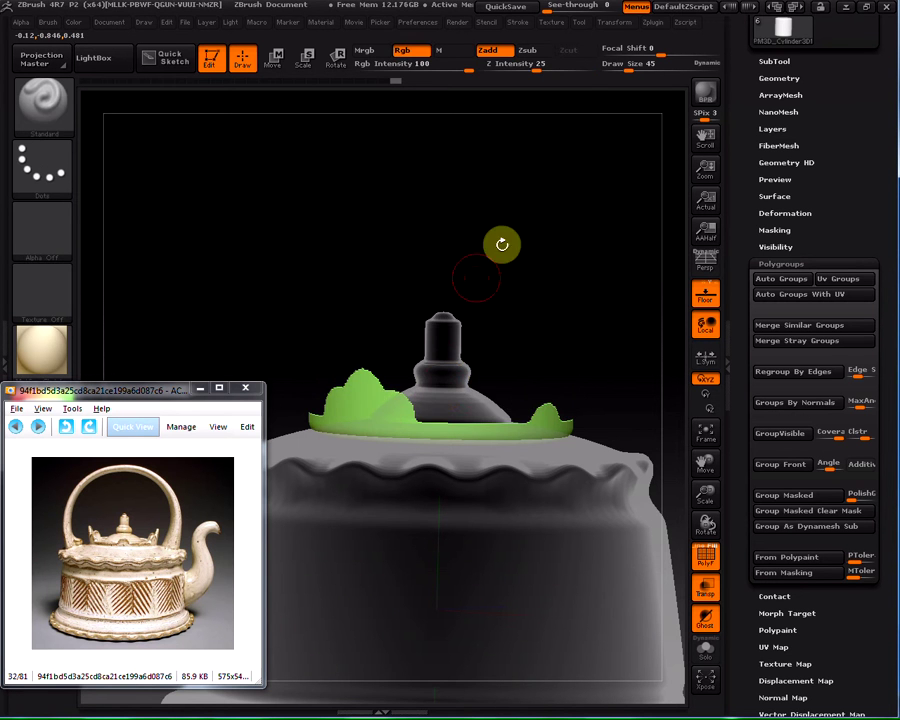
Attempt Del Hidden, dismiss the warning, then Del Lower the cylinder's subdivision levels.
{"action": "left_click_drag", "start_coordinate": [598, 202], "coordinate": [564, 228]}
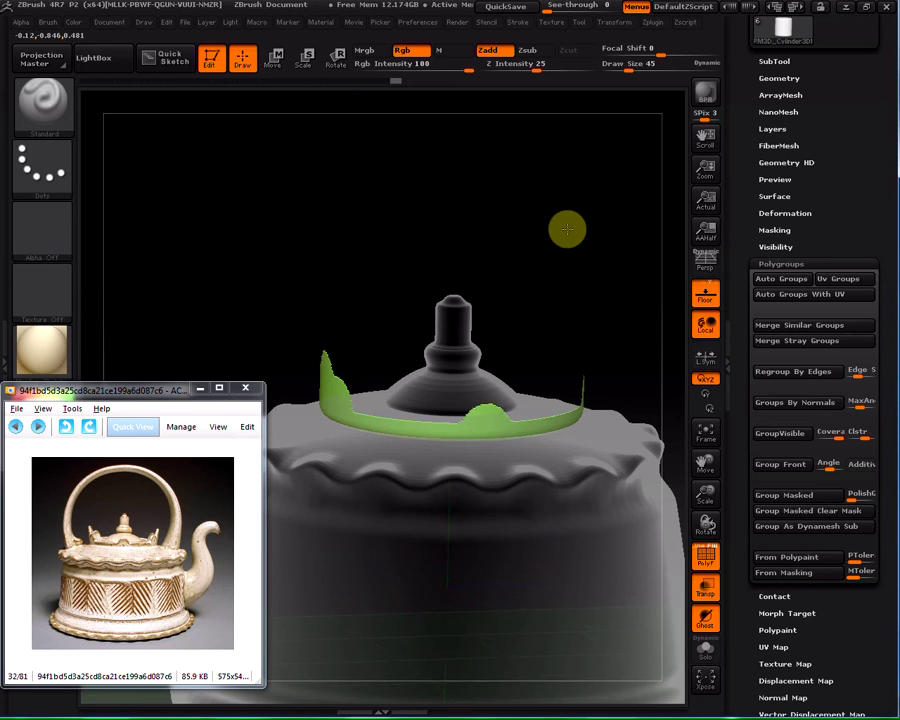
{"action": "left_click", "coordinate": [778, 78]}
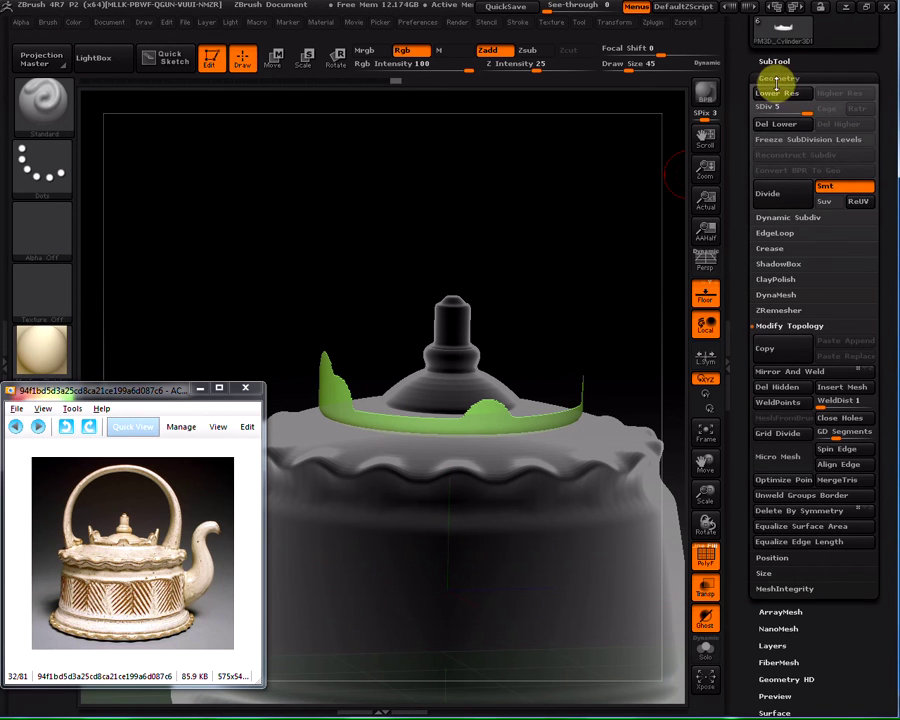
{"action": "left_click", "coordinate": [778, 330]}
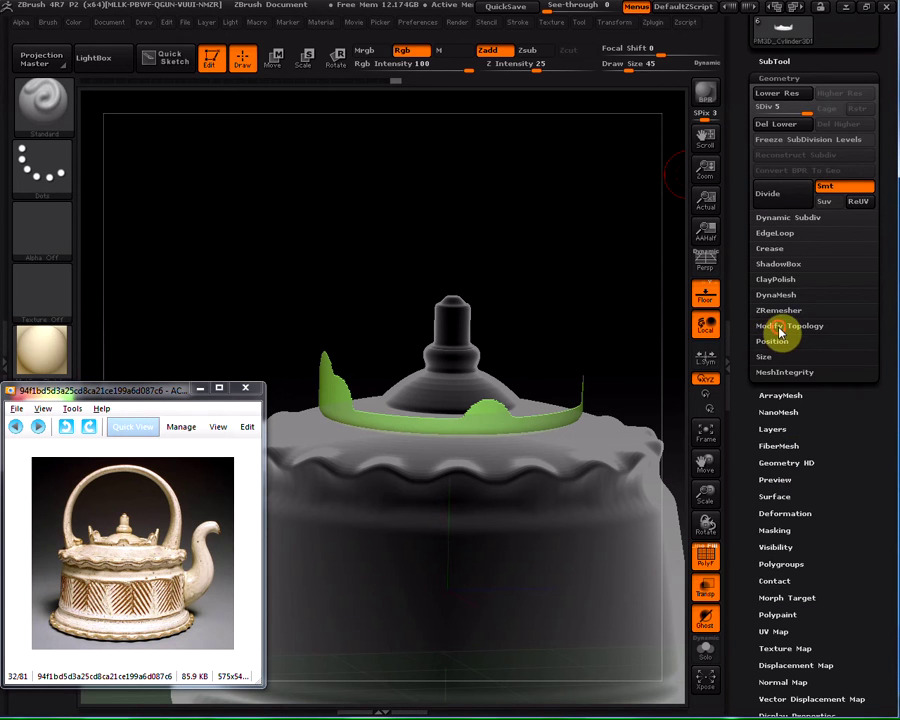
{"action": "left_click", "coordinate": [770, 328]}
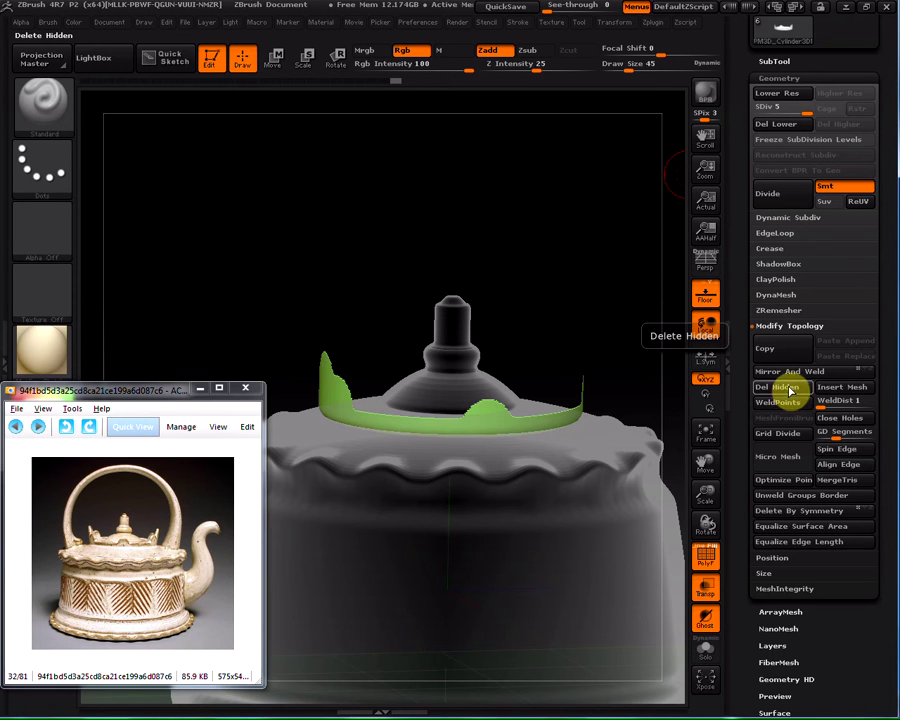
{"action": "left_click", "coordinate": [790, 387]}
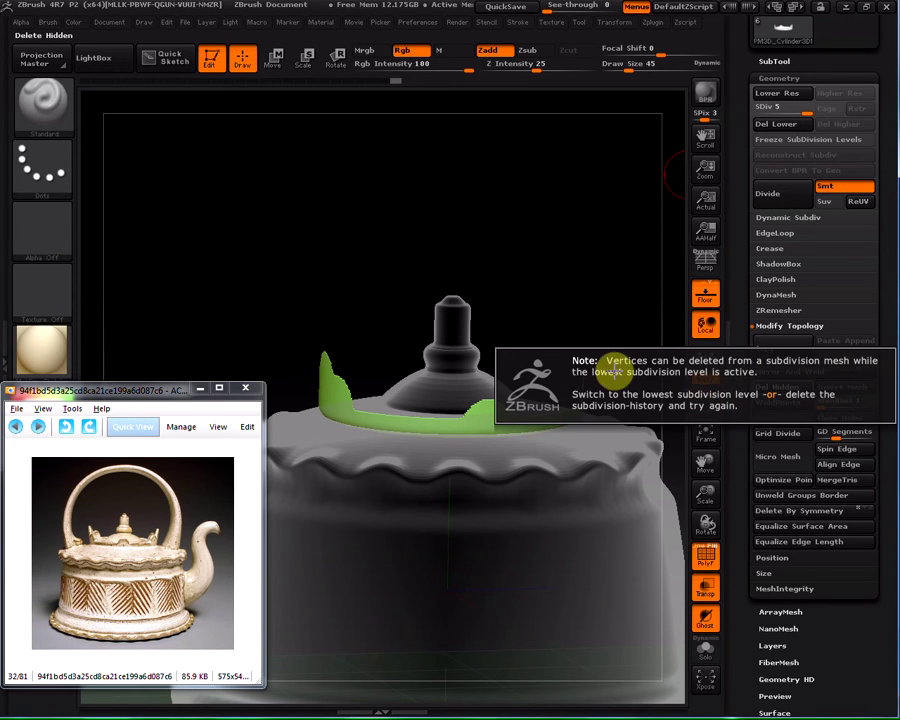
{"action": "left_click", "coordinate": [769, 127]}
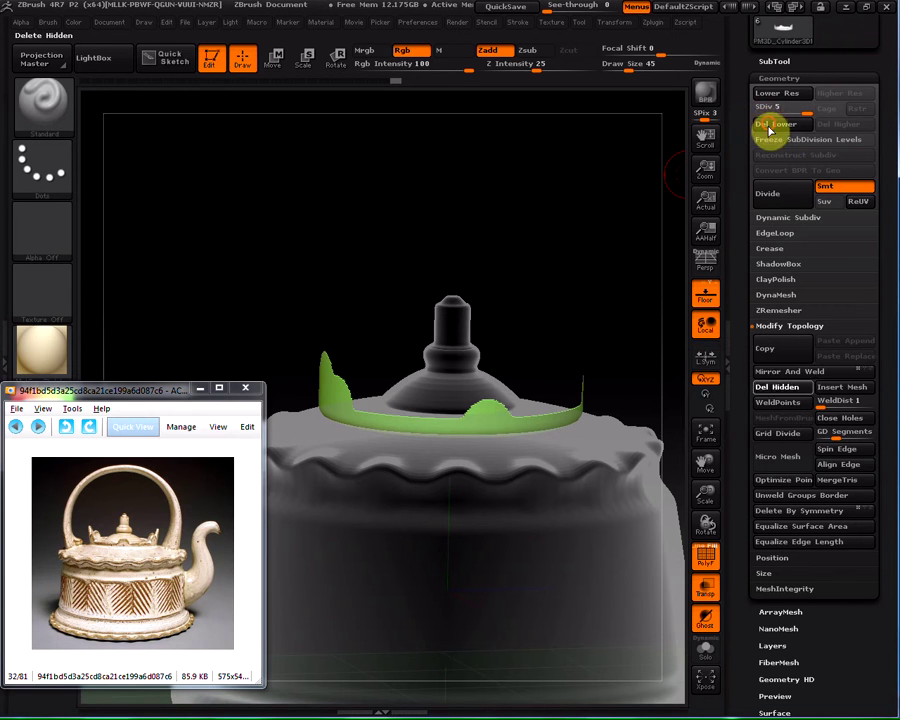
{"action": "left_click", "coordinate": [773, 126]}
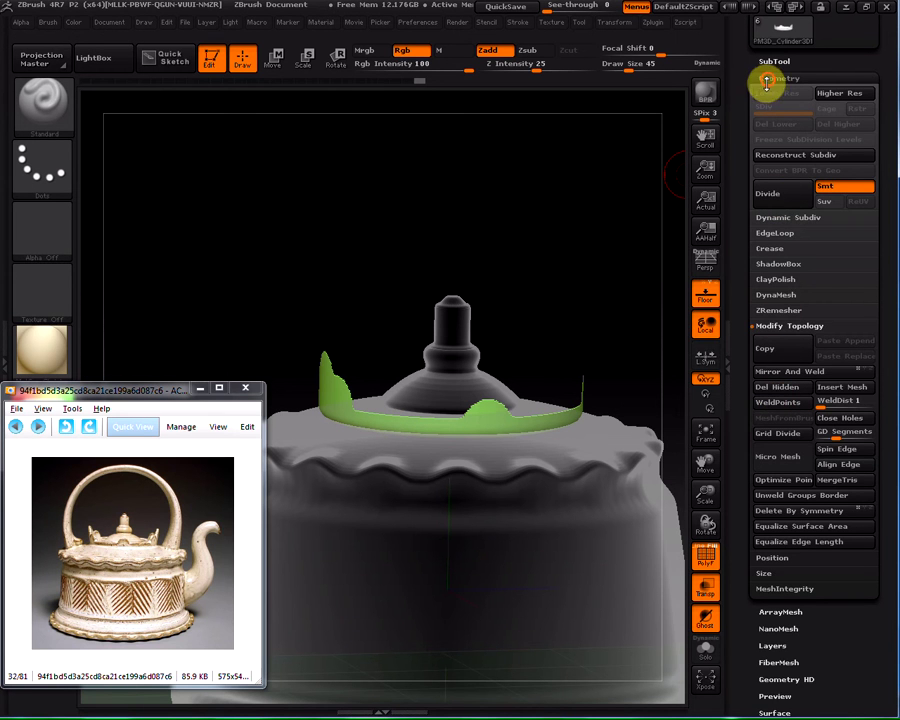
{"action": "left_click", "coordinate": [773, 80]}
{"action": "left_click", "coordinate": [773, 68]}
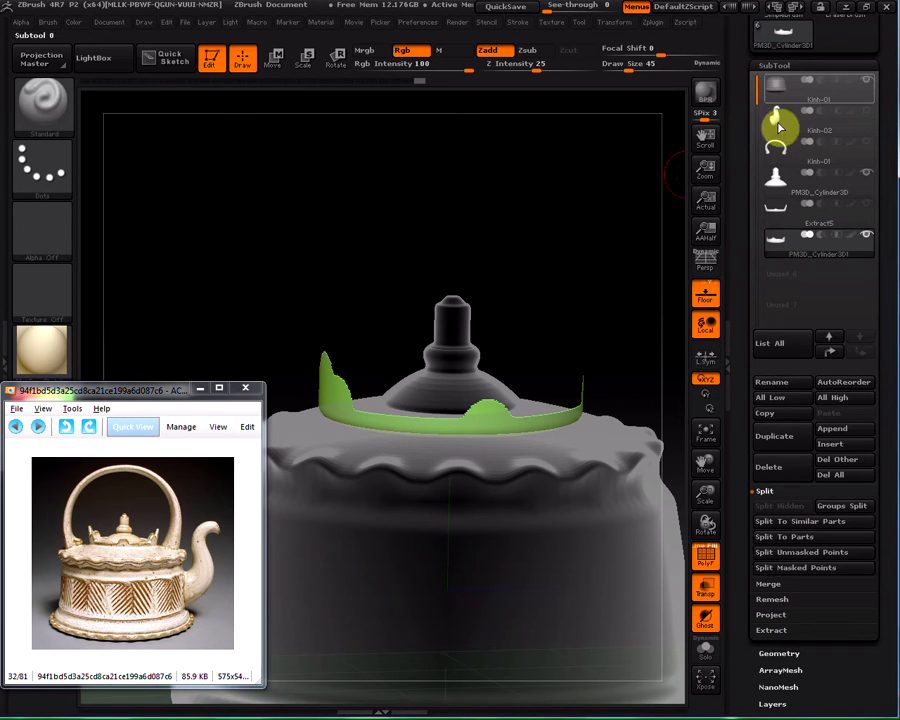
Extract the green band with Thick about -0.04, accept it, and select Extract6.
{"action": "left_click", "coordinate": [772, 636]}
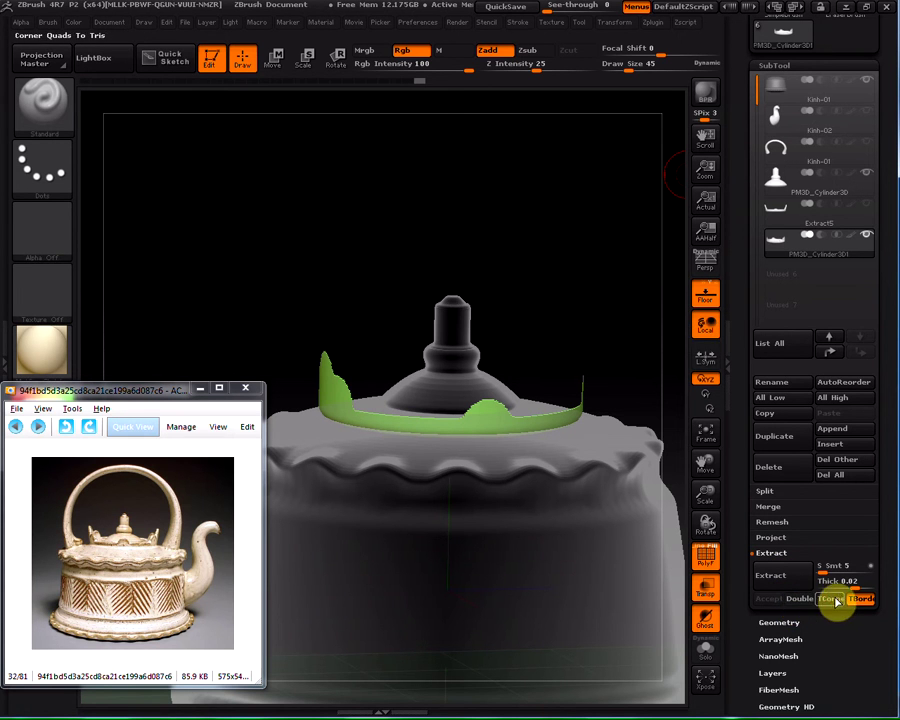
{"action": "left_click_drag", "start_coordinate": [851, 585], "coordinate": [841, 588]}
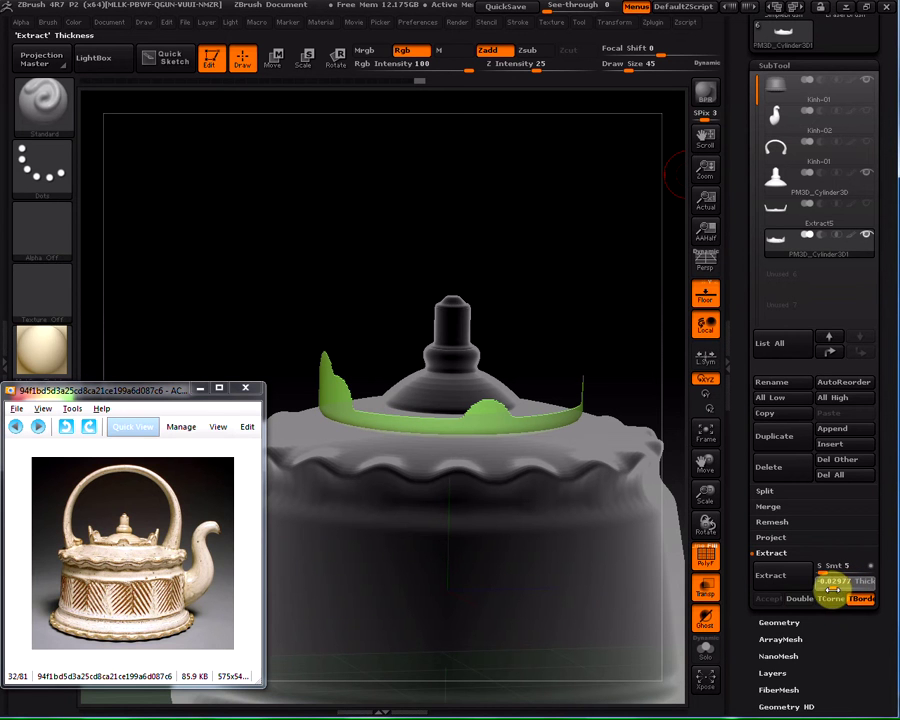
{"action": "left_click", "coordinate": [776, 577]}
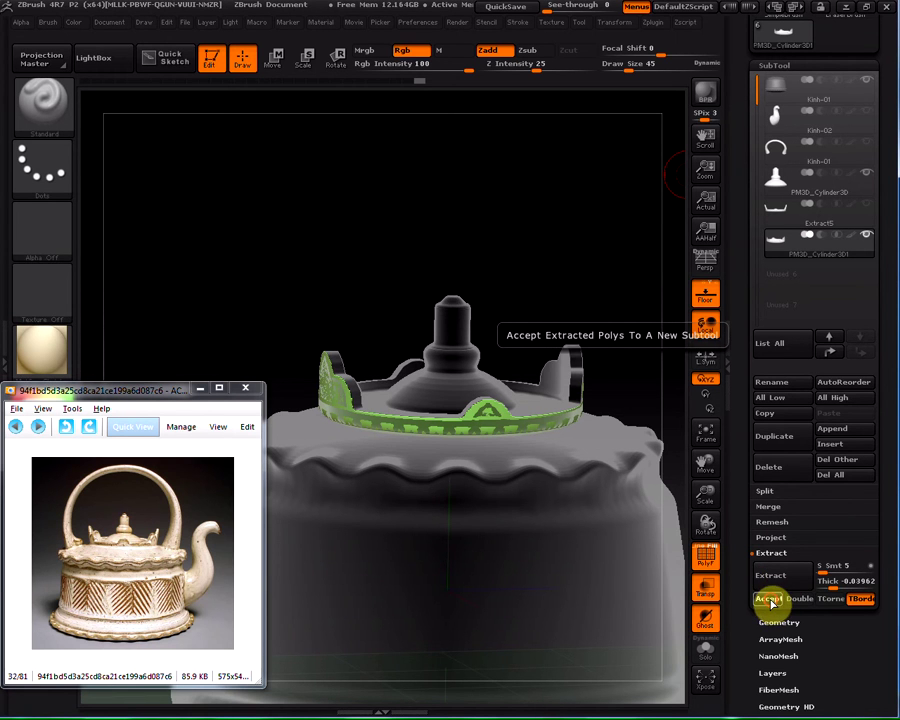
{"action": "left_click", "coordinate": [770, 600]}
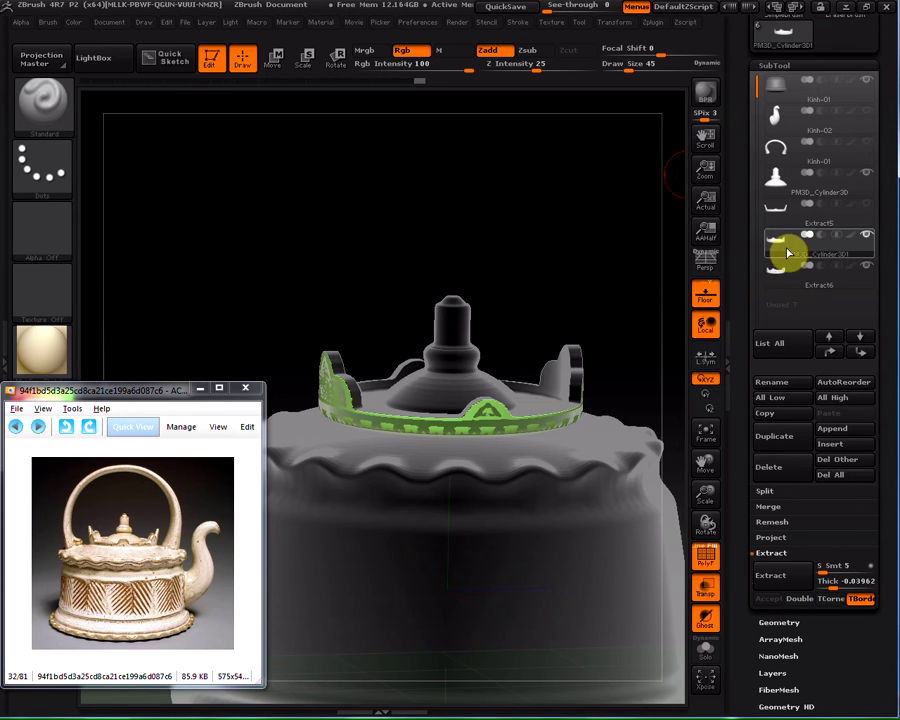
{"action": "left_click", "coordinate": [791, 285]}
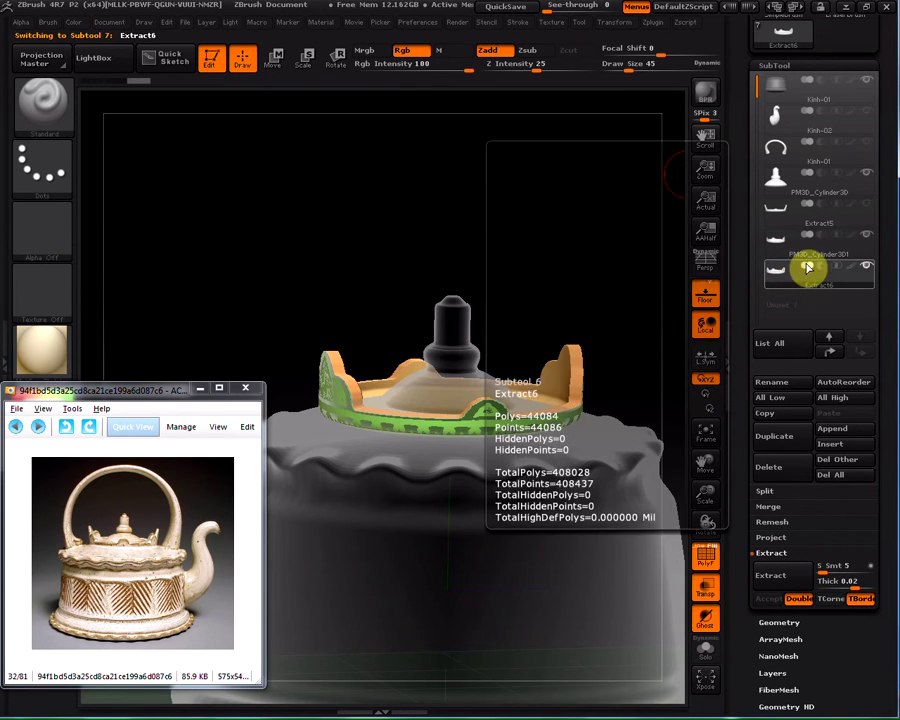
{"action": "mouse_move", "coordinate": [603, 269]}
{"action": "left_mouse_down"}
{"action": "mouse_move", "coordinate": [573, 273]}
{"action": "mouse_move", "coordinate": [589, 307]}
{"action": "mouse_move", "coordinate": [603, 215]}
{"action": "mouse_move", "coordinate": [569, 195]}
{"action": "mouse_move", "coordinate": [573, 245]}
{"action": "left_mouse_up"}
Turn off PolyF on the rim and reset See-through to 0 so the workspace is opaque.
{"action": "left_click", "coordinate": [705, 557]}
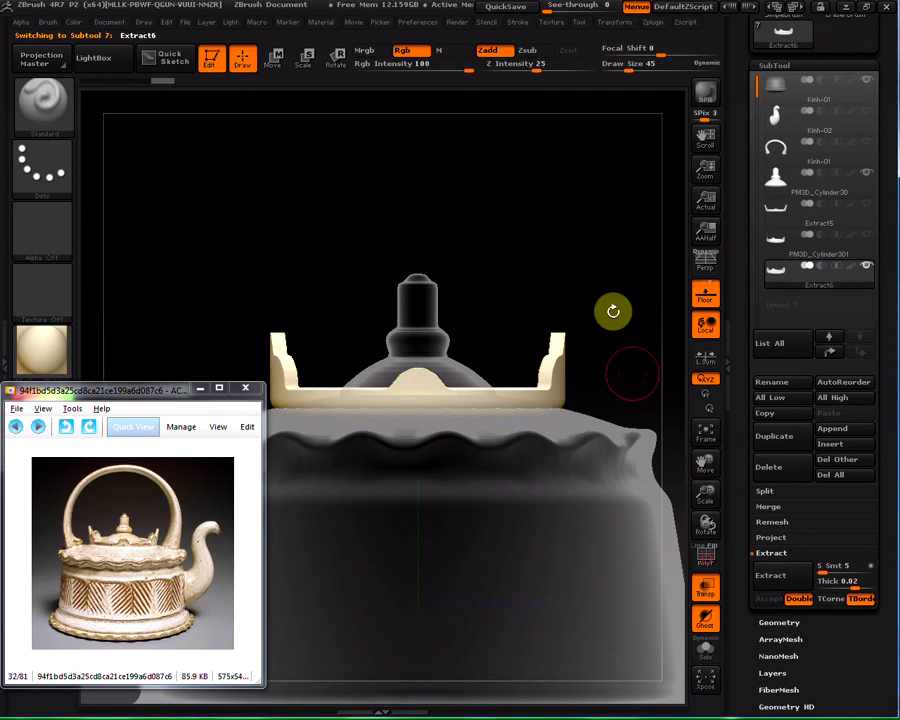
{"action": "mouse_move", "coordinate": [610, 310]}
{"action": "left_mouse_down"}
{"action": "mouse_move", "coordinate": [610, 344]}
{"action": "mouse_move", "coordinate": [597, 322]}
{"action": "mouse_move", "coordinate": [538, 301]}
{"action": "mouse_move", "coordinate": [593, 213]}
{"action": "mouse_move", "coordinate": [585, 201]}
{"action": "mouse_move", "coordinate": [598, 321]}
{"action": "left_mouse_up"}
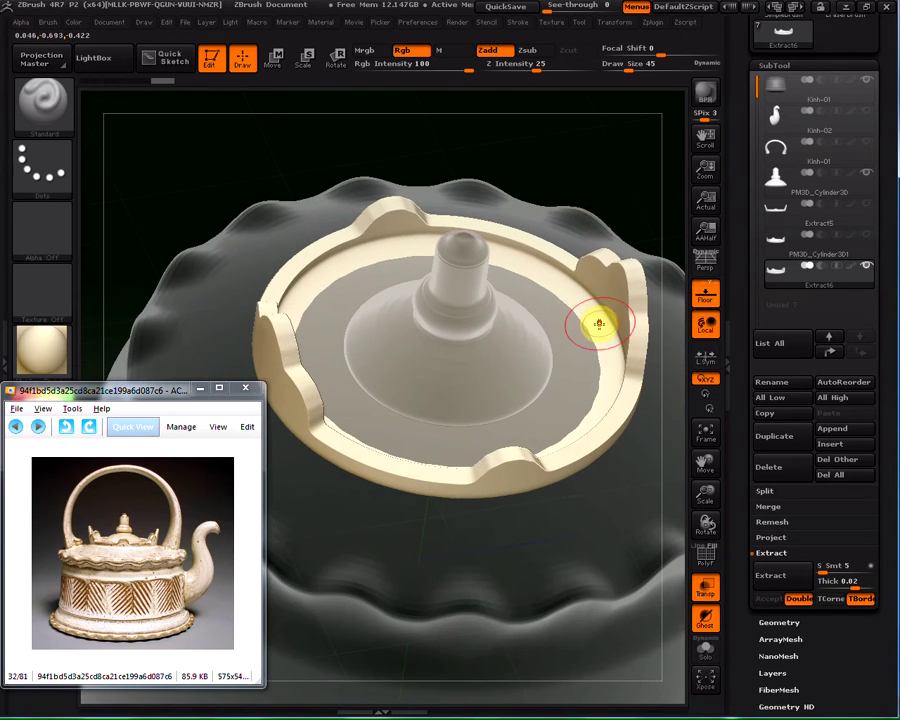
{"action": "left_click_drag", "start_coordinate": [546, 177], "coordinate": [622, 22]}
{"action": "left_click", "coordinate": [622, 22]}
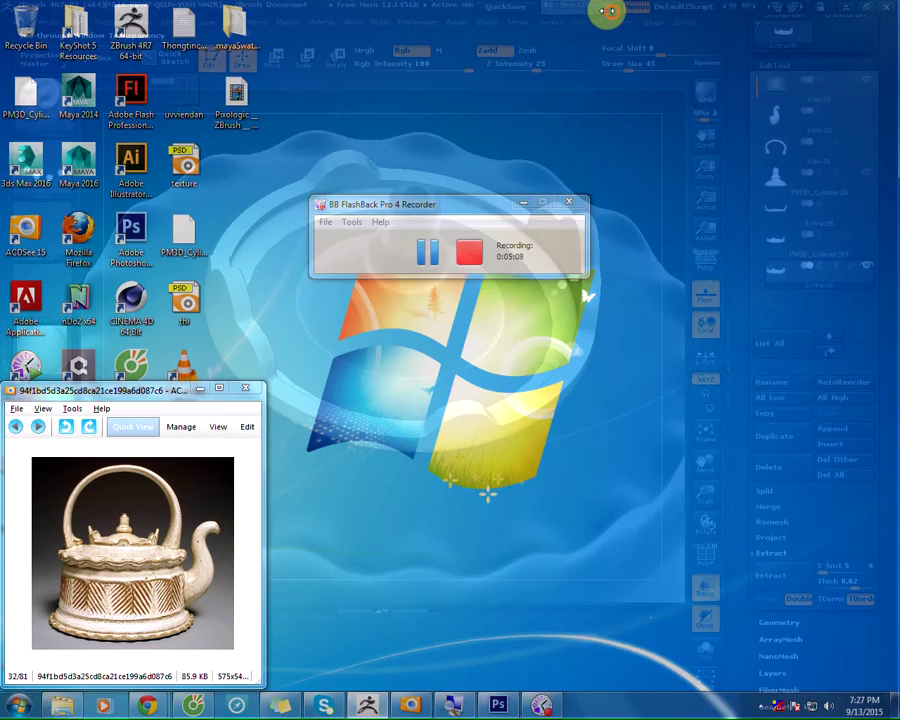
{"action": "left_click_drag", "start_coordinate": [600, 10], "coordinate": [548, 12]}
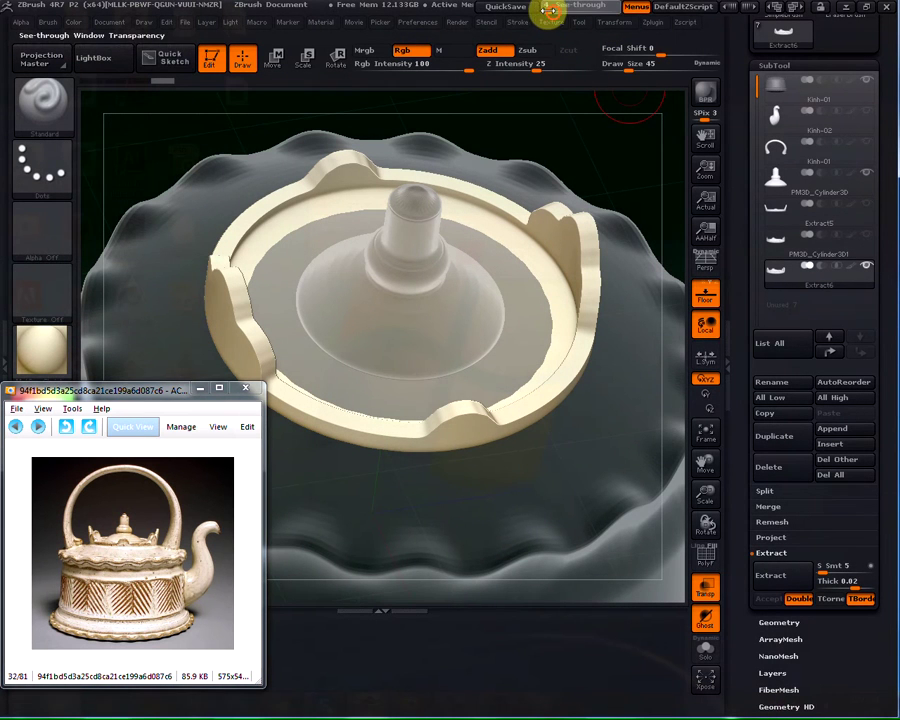
Turn on Activate Symmetry in the Transform menu.
{"action": "left_click", "coordinate": [614, 23]}
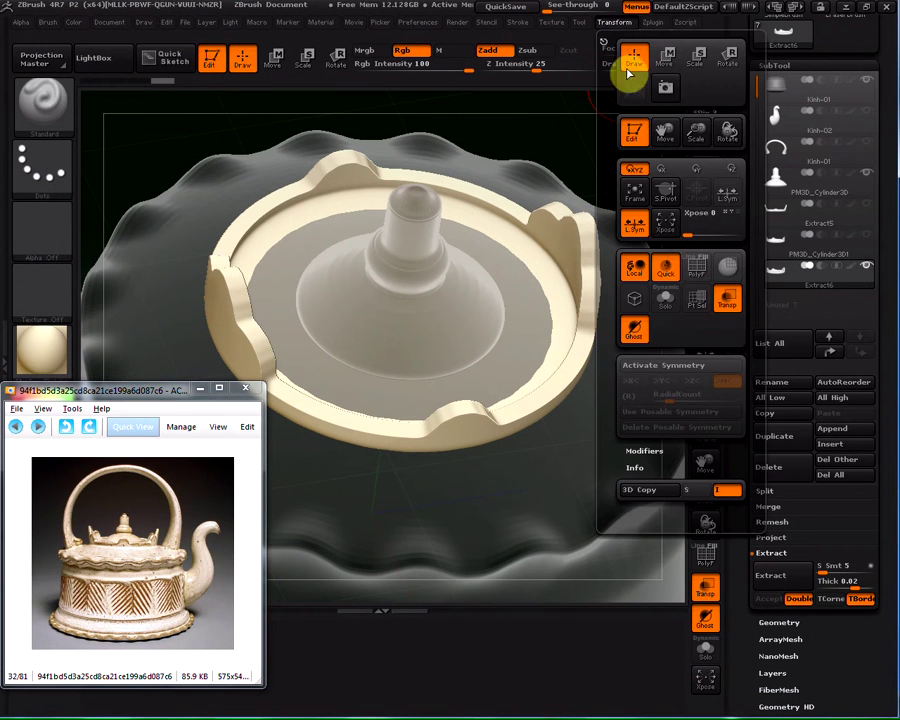
{"action": "left_click", "coordinate": [670, 366]}
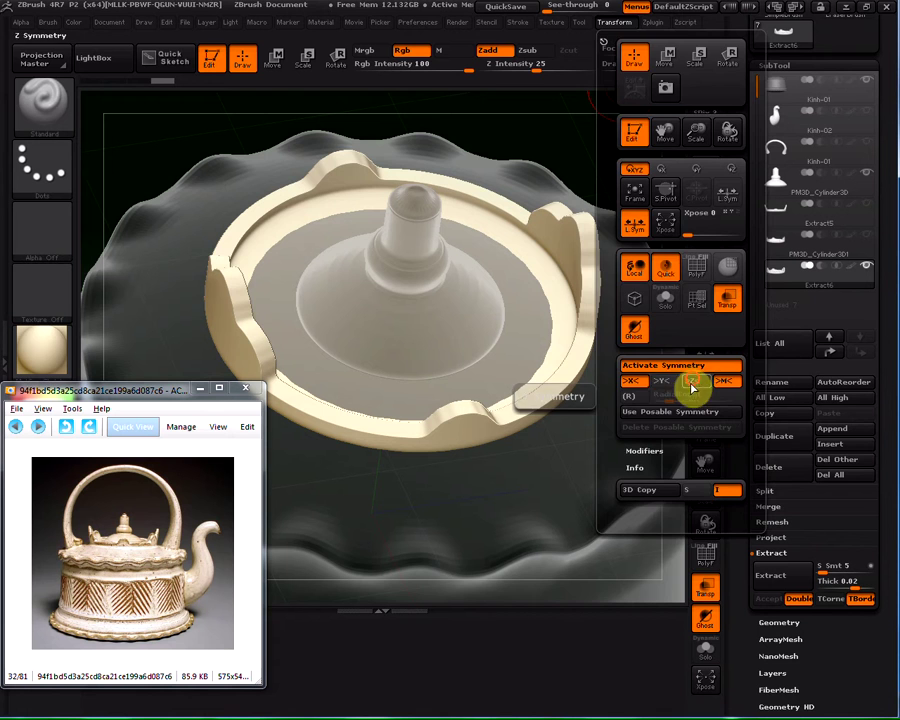
{"action": "key", "text": "shift"}
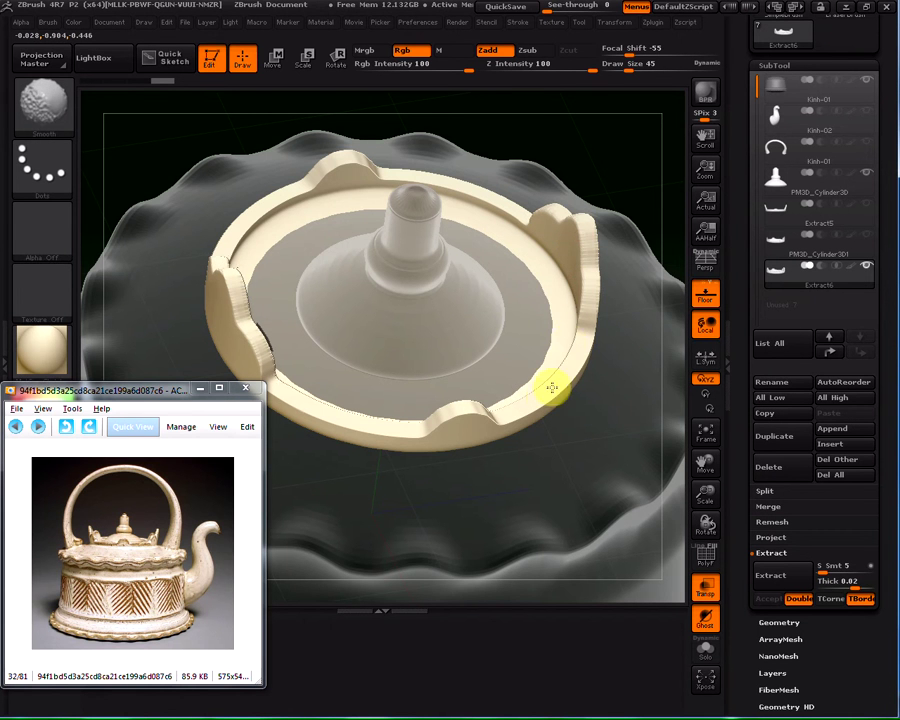
{"action": "mouse_move", "coordinate": [612, 144]}
{"action": "left_mouse_down"}
{"action": "mouse_move", "coordinate": [572, 115]}
{"action": "mouse_move", "coordinate": [577, 195]}
{"action": "mouse_move", "coordinate": [557, 173]}
{"action": "left_mouse_up"}
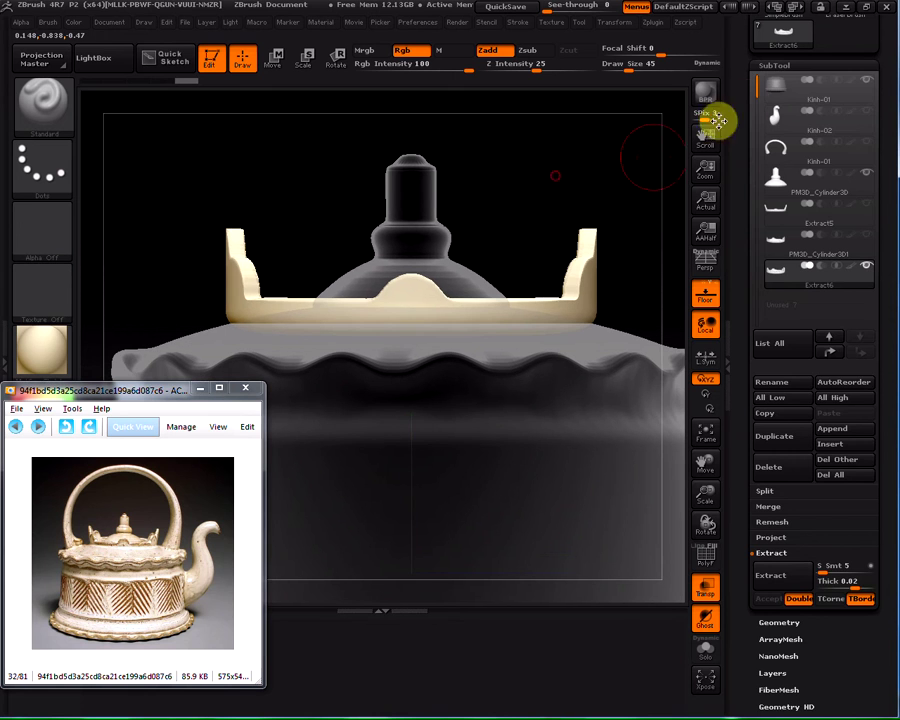
Flare the Extract6 rim outward with Deformation > Taper, then turn off Transp for a solid teapot.
{"action": "left_click", "coordinate": [772, 66]}
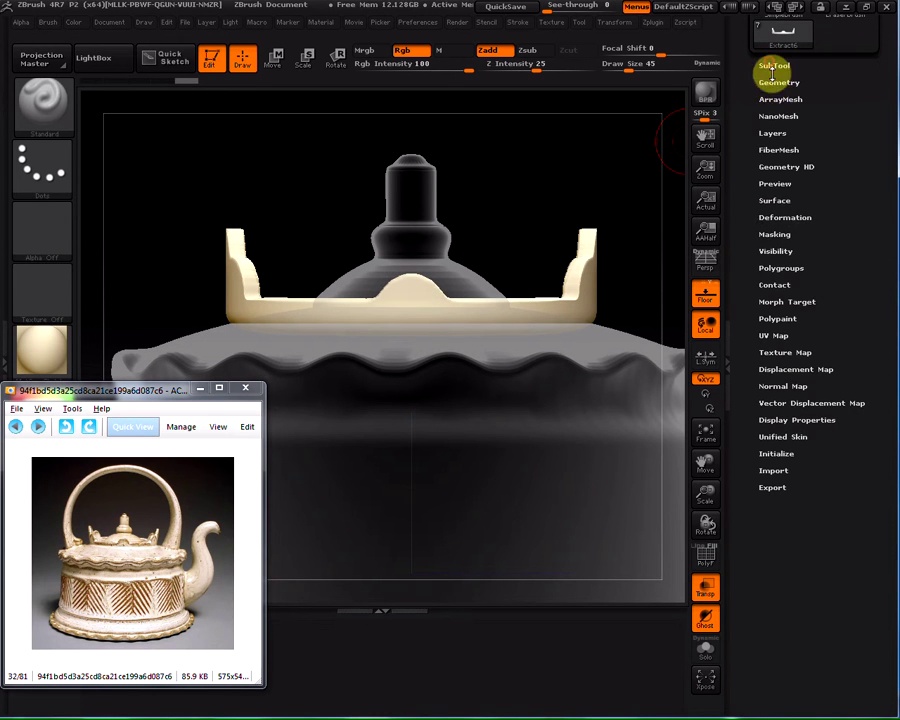
{"action": "left_click", "coordinate": [778, 218]}
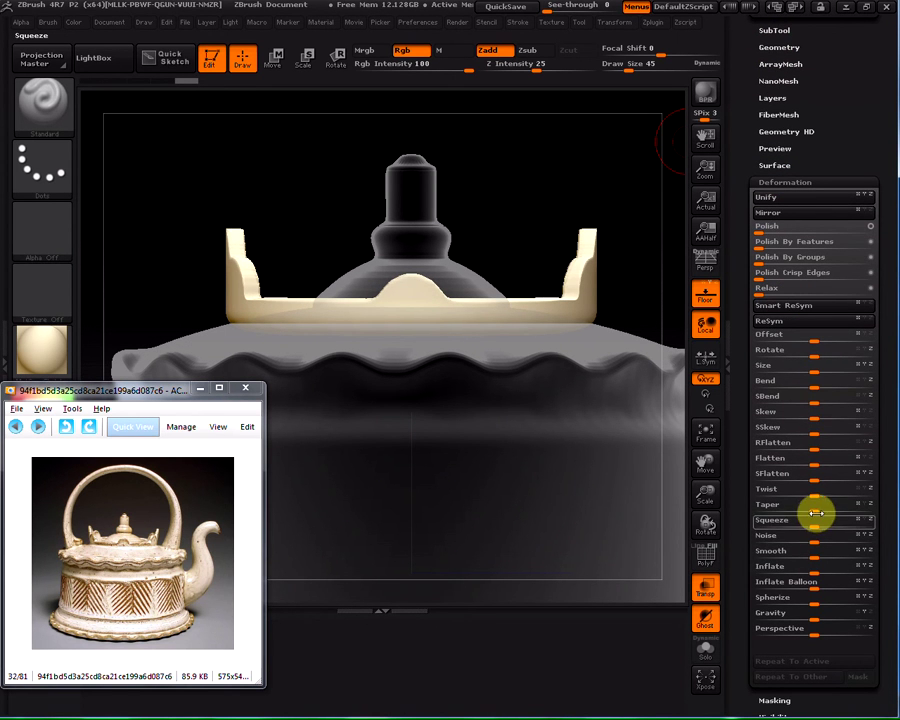
{"action": "left_click_drag", "start_coordinate": [812, 511], "coordinate": [805, 509]}
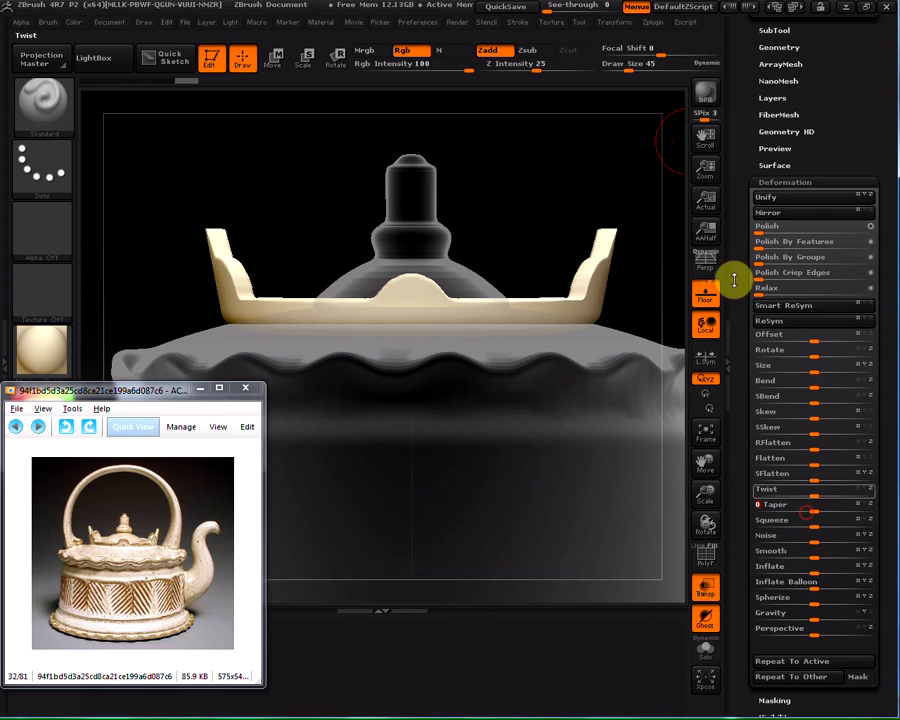
{"action": "left_click_drag", "start_coordinate": [613, 164], "coordinate": [589, 198]}
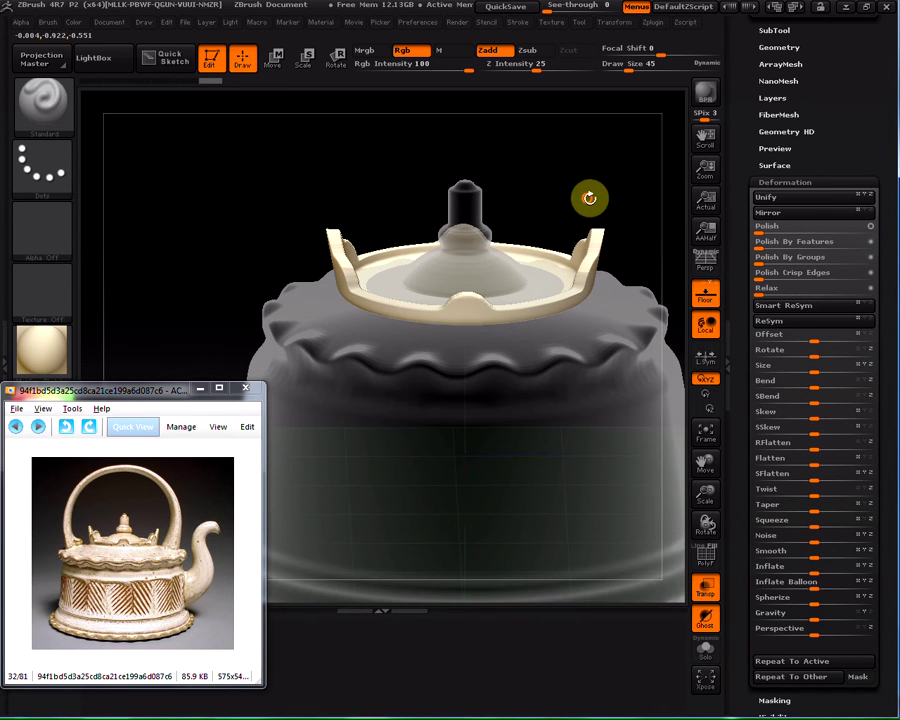
{"action": "left_click", "coordinate": [705, 590]}
{"action": "left_click_drag", "start_coordinate": [599, 206], "coordinate": [532, 272]}
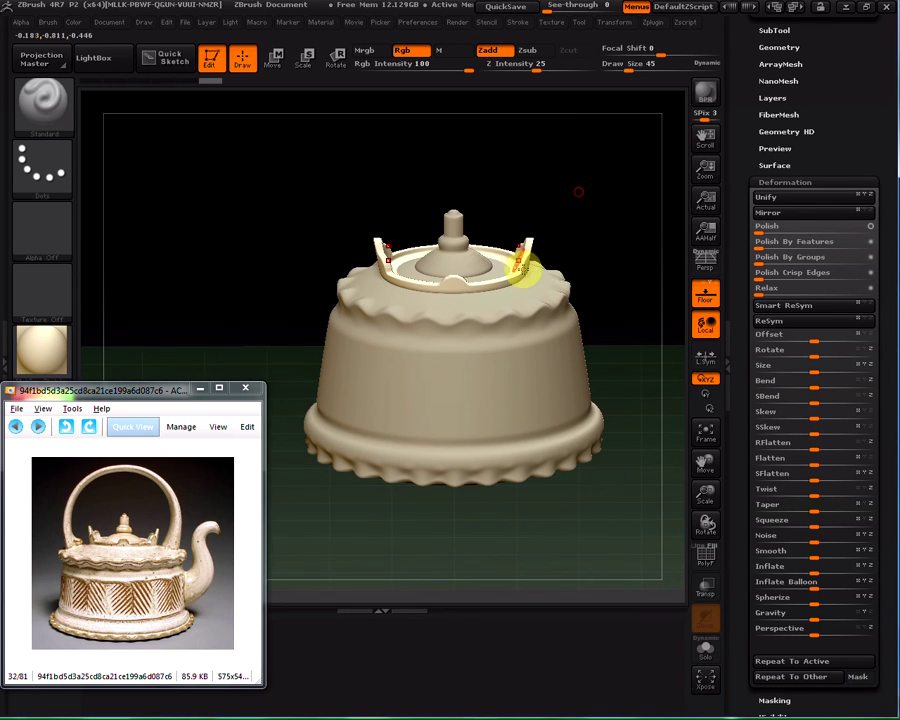